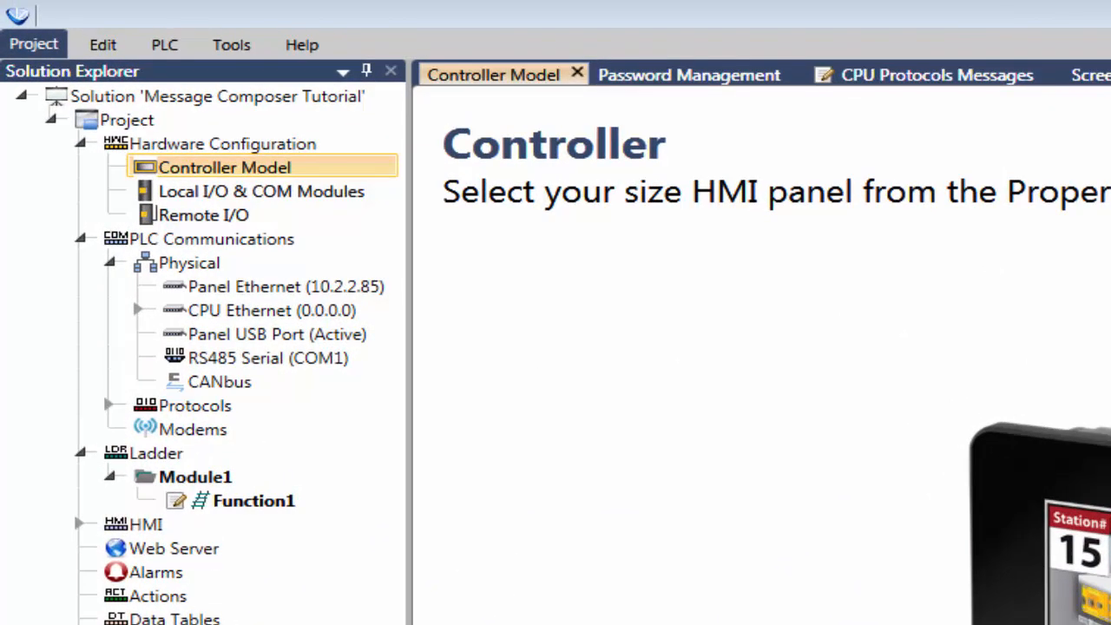
Review the Panel USB Port's serial device enable option and its communication settings under the PLC's physical communications.
{"action": "left_click", "coordinate": [229, 247]}
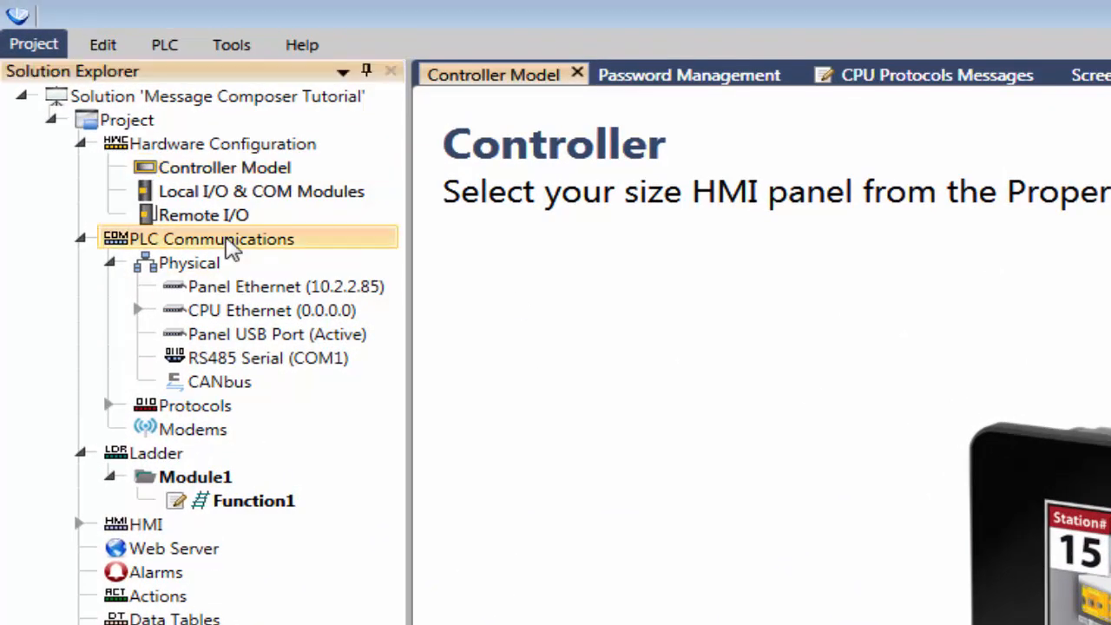
{"action": "left_click", "coordinate": [170, 269]}
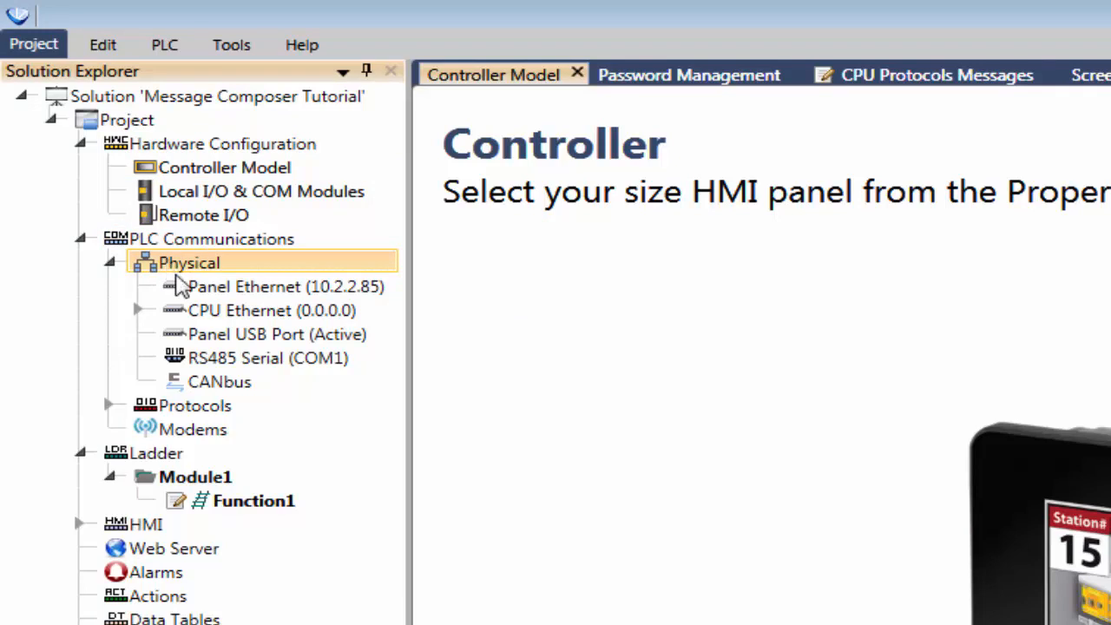
{"action": "left_click", "coordinate": [232, 339]}
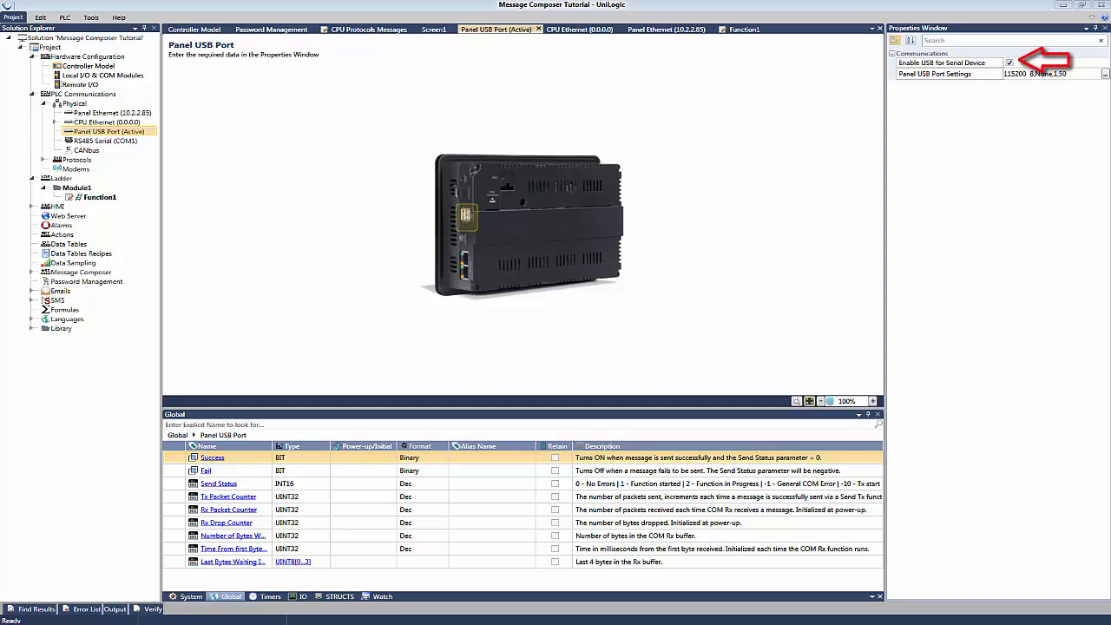
{"action": "left_click", "coordinate": [1008, 63]}
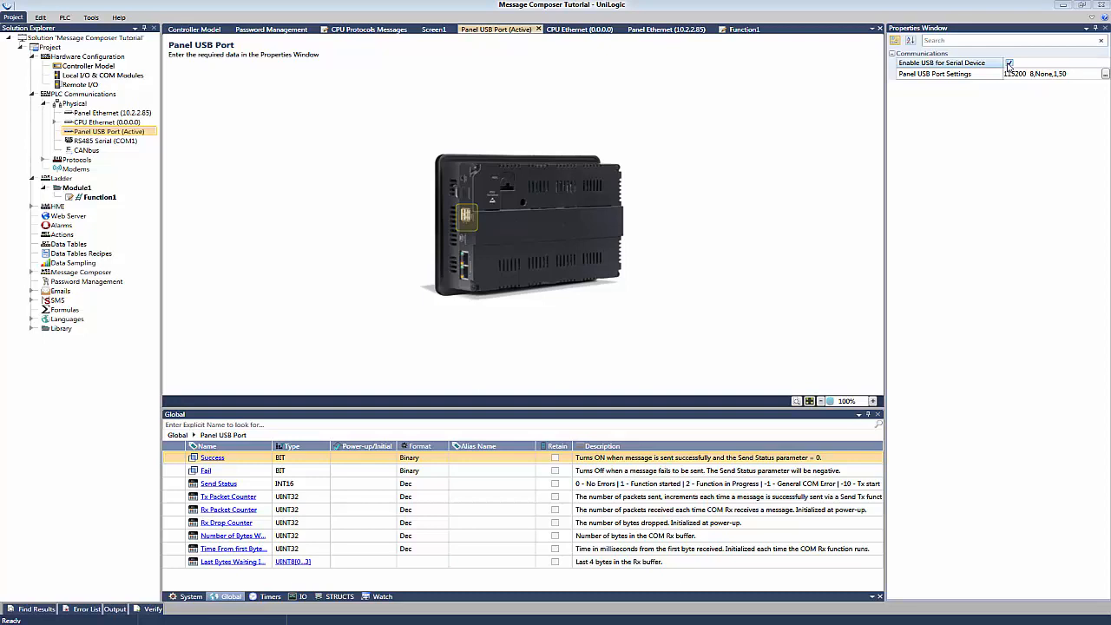
{"action": "left_click", "coordinate": [1105, 77]}
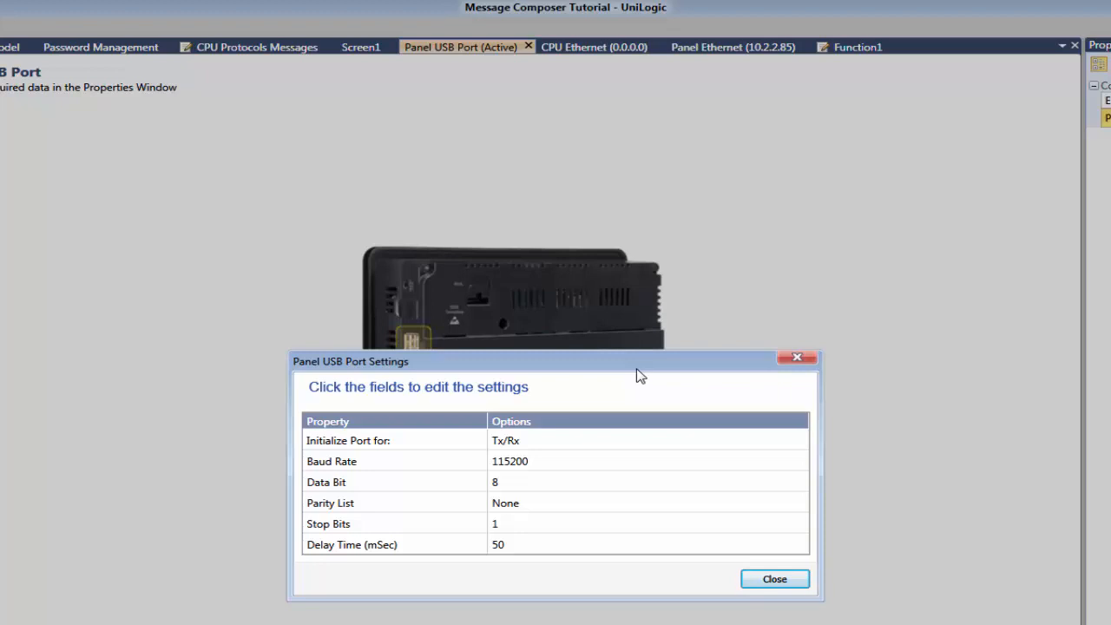
{"action": "left_click", "coordinate": [795, 365]}
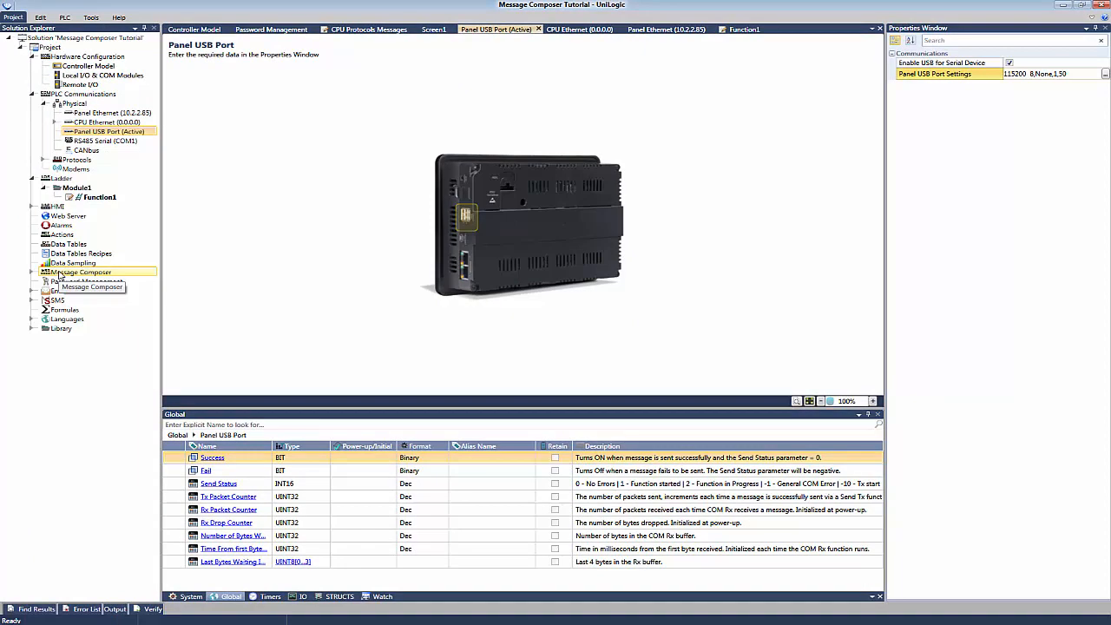
Add a new device to the Message Composer's CPU Protocols Messages and name it Hercules.
{"action": "left_click", "coordinate": [59, 274]}
{"action": "left_click", "coordinate": [32, 273]}
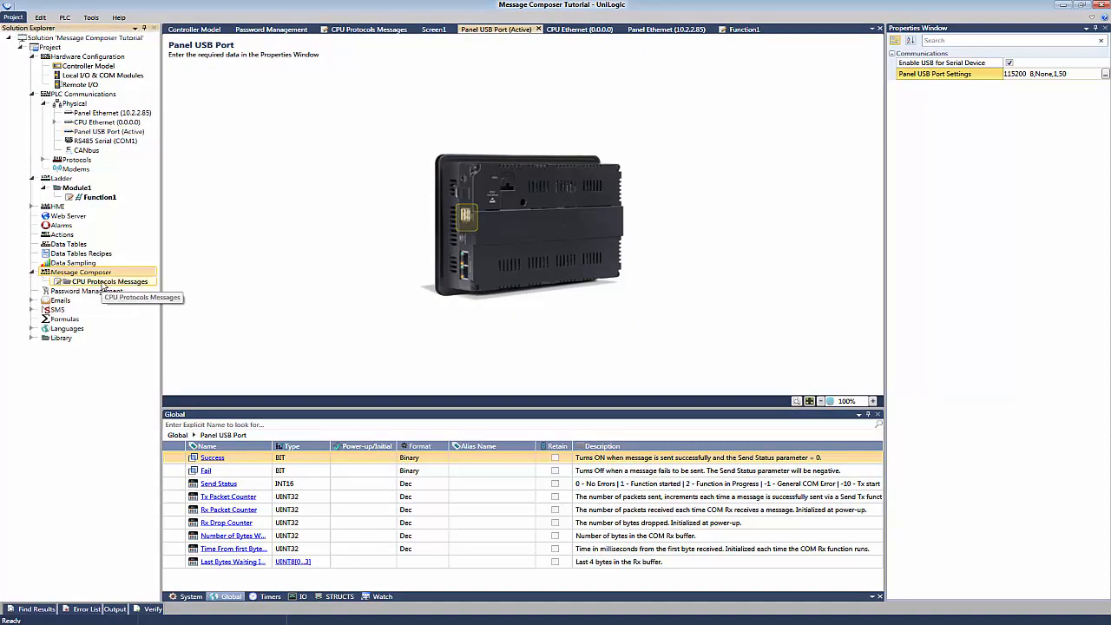
{"action": "double_click", "coordinate": [103, 287]}
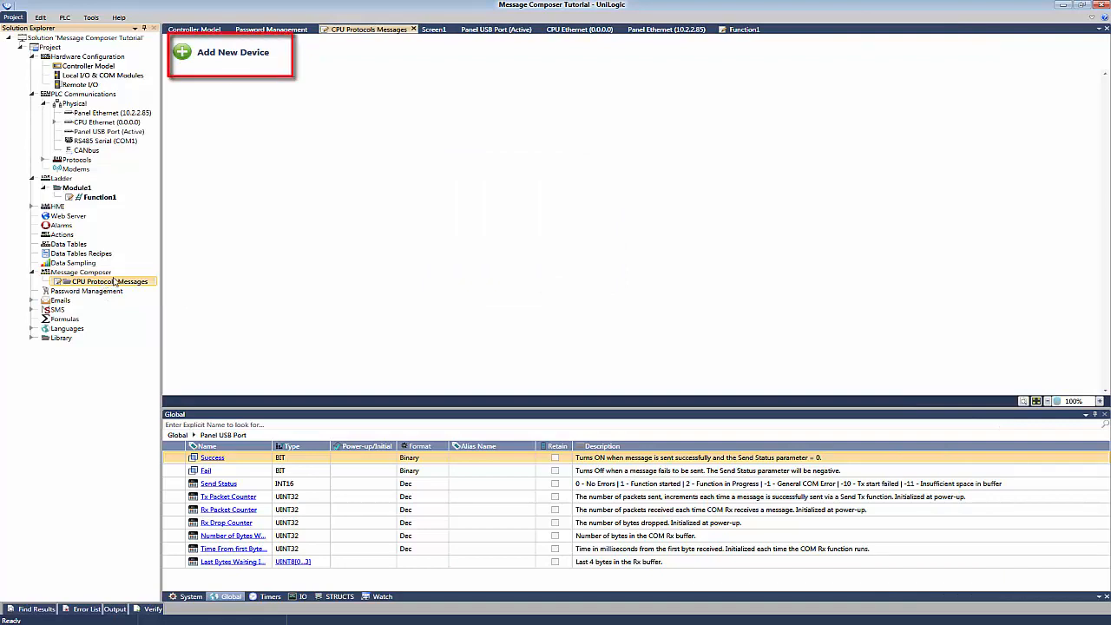
{"action": "left_click", "coordinate": [182, 53]}
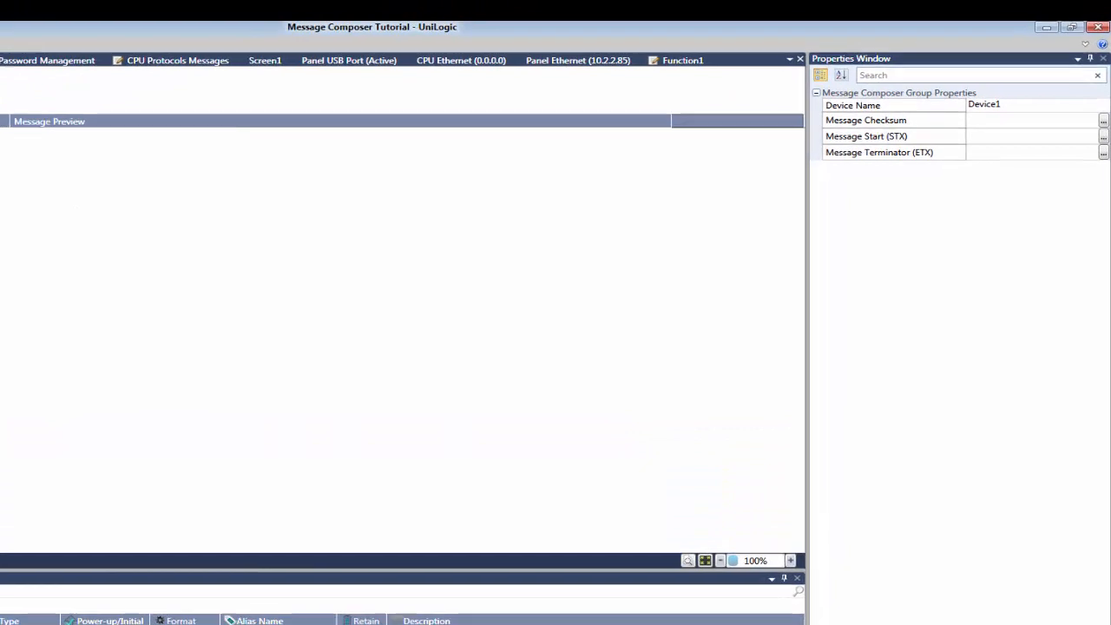
{"action": "left_click", "coordinate": [1003, 113]}
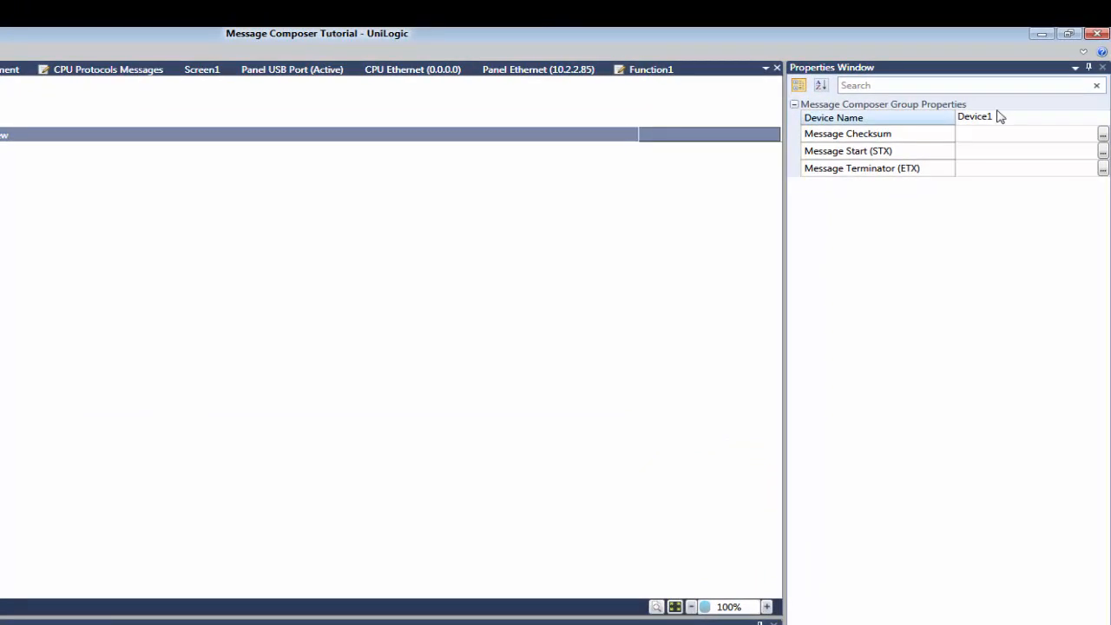
{"action": "double_click", "coordinate": [962, 114]}
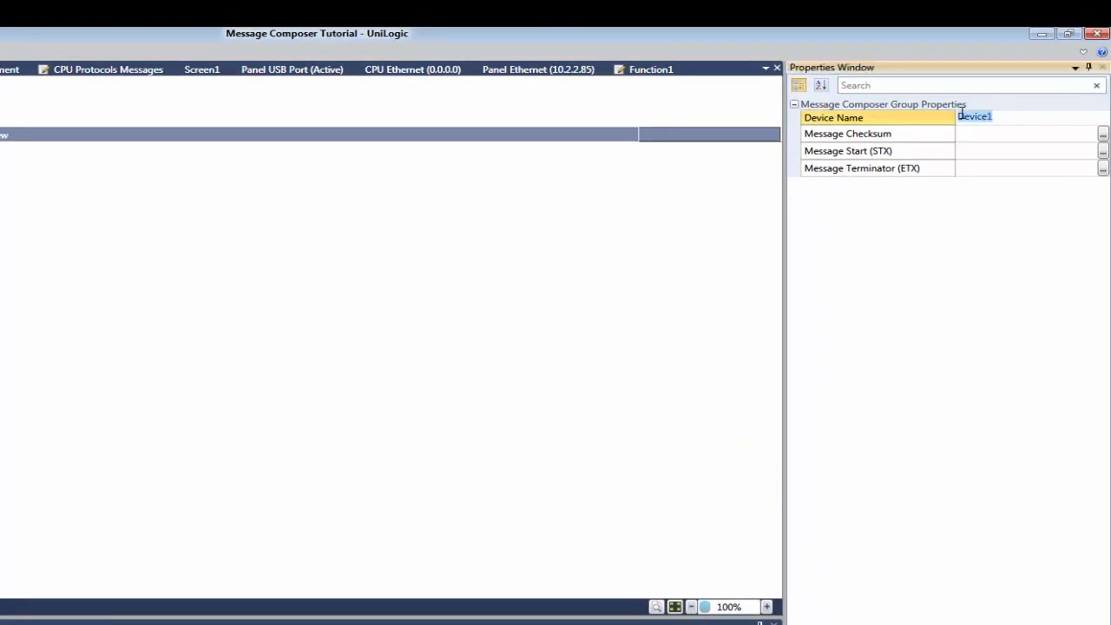
{"action": "type", "text": "Hercules"}
{"action": "left_click", "coordinate": [681, 201]}
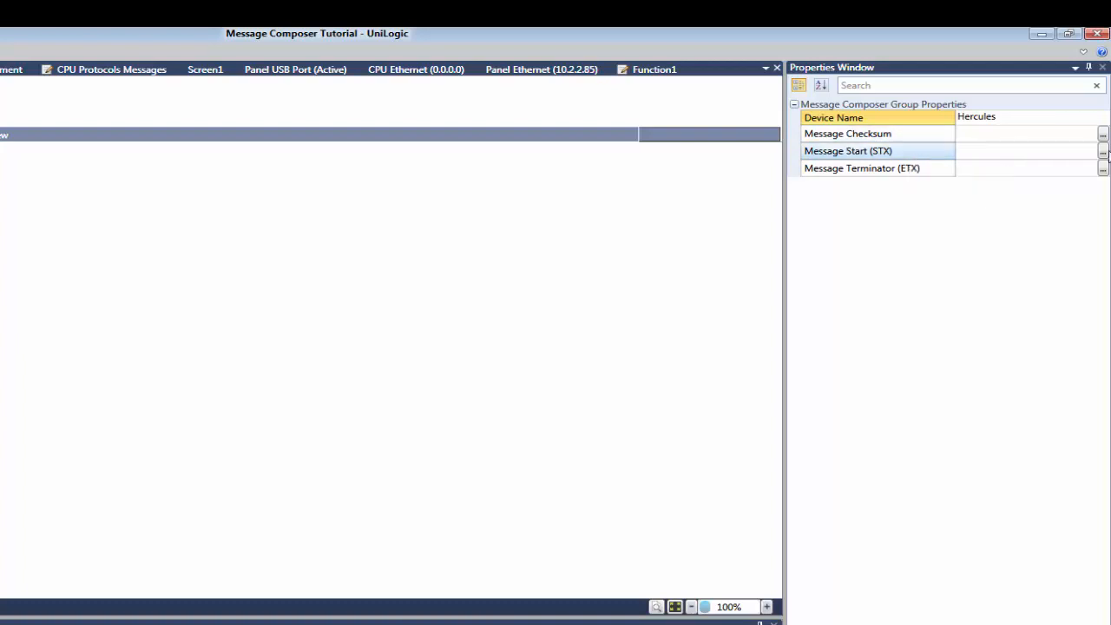
Set the Hercules device's Message Start (STX) to the control character 0x02, STX.
{"action": "left_click", "coordinate": [1103, 153]}
{"action": "left_click", "coordinate": [1103, 155]}
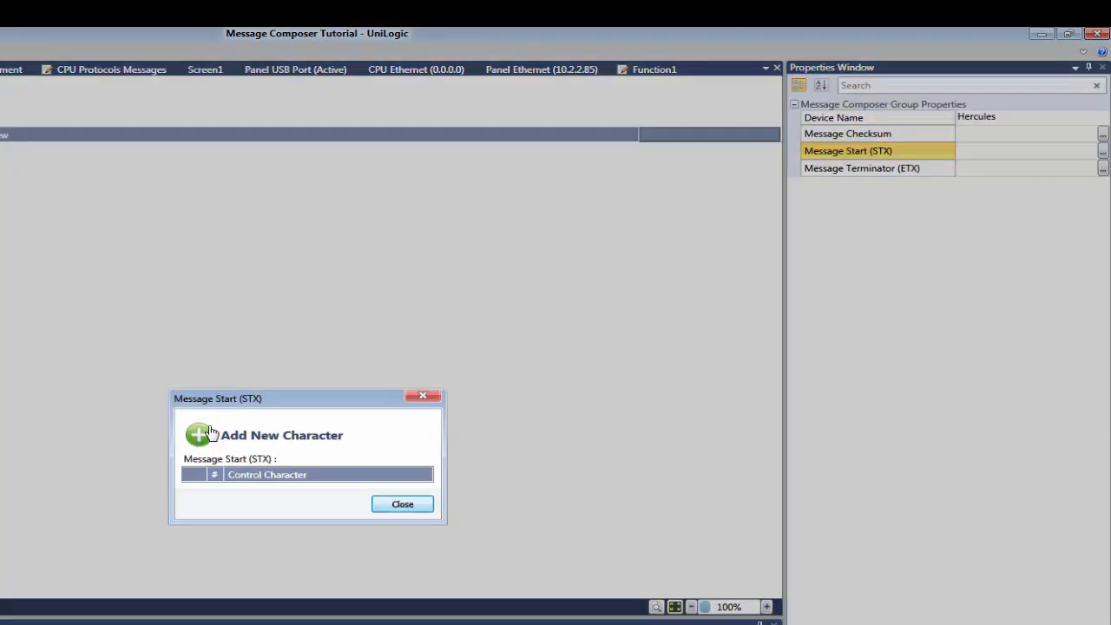
{"action": "left_click", "coordinate": [199, 435]}
{"action": "left_click", "coordinate": [289, 497]}
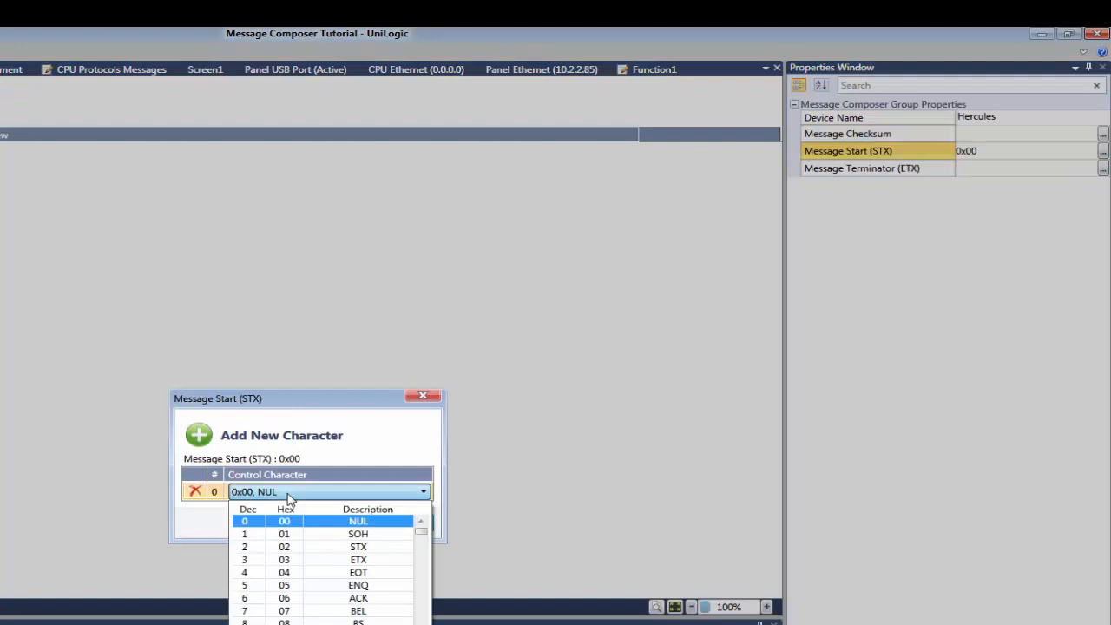
{"action": "left_click", "coordinate": [318, 557]}
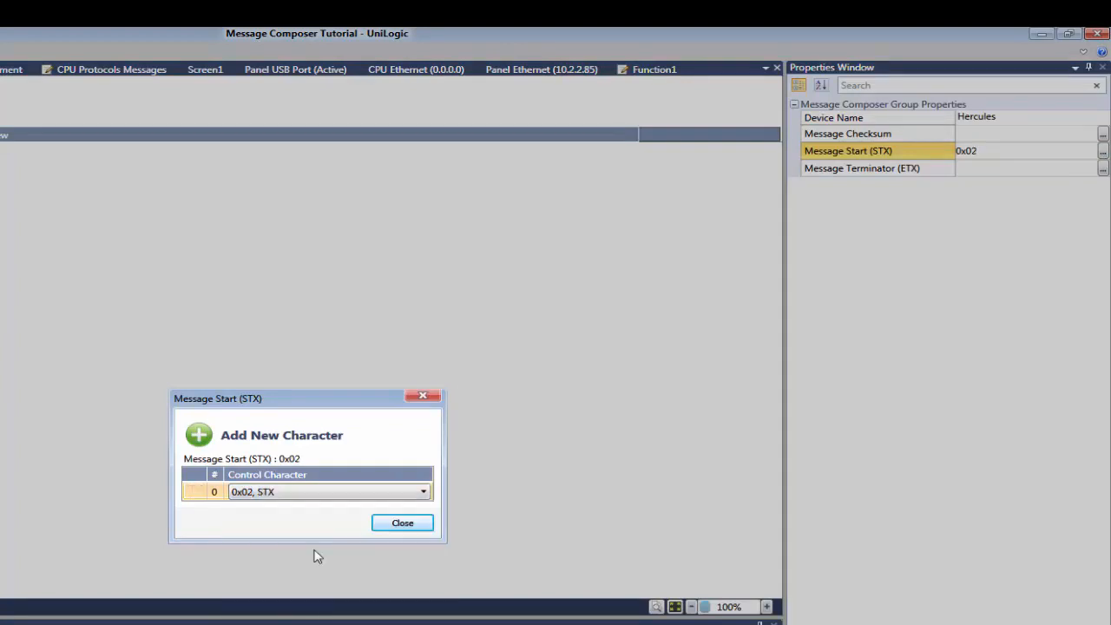
{"action": "left_click", "coordinate": [413, 527]}
Set the Hercules device's Message Terminator (ETX) to the control character 0x03, ETX.
{"action": "left_click", "coordinate": [1102, 168]}
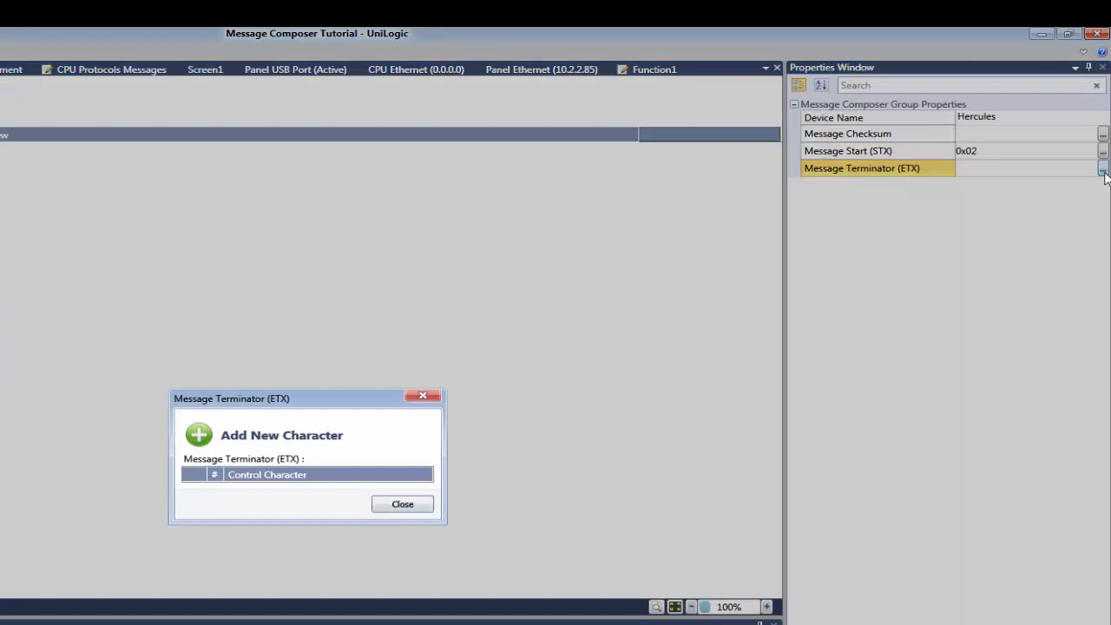
{"action": "left_click", "coordinate": [199, 442]}
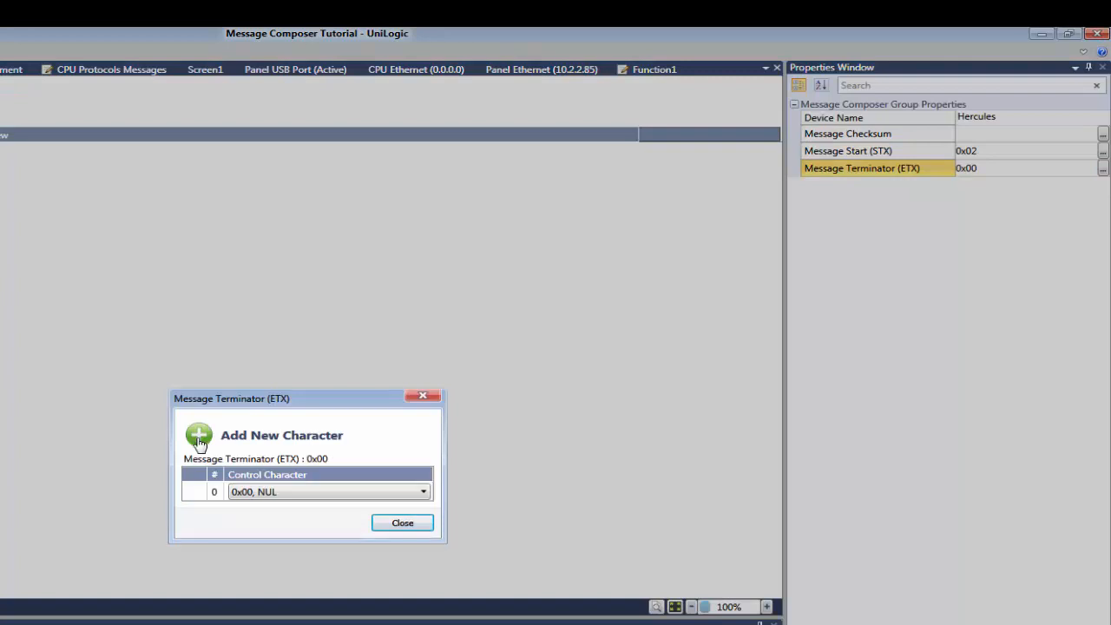
{"action": "left_click", "coordinate": [282, 492]}
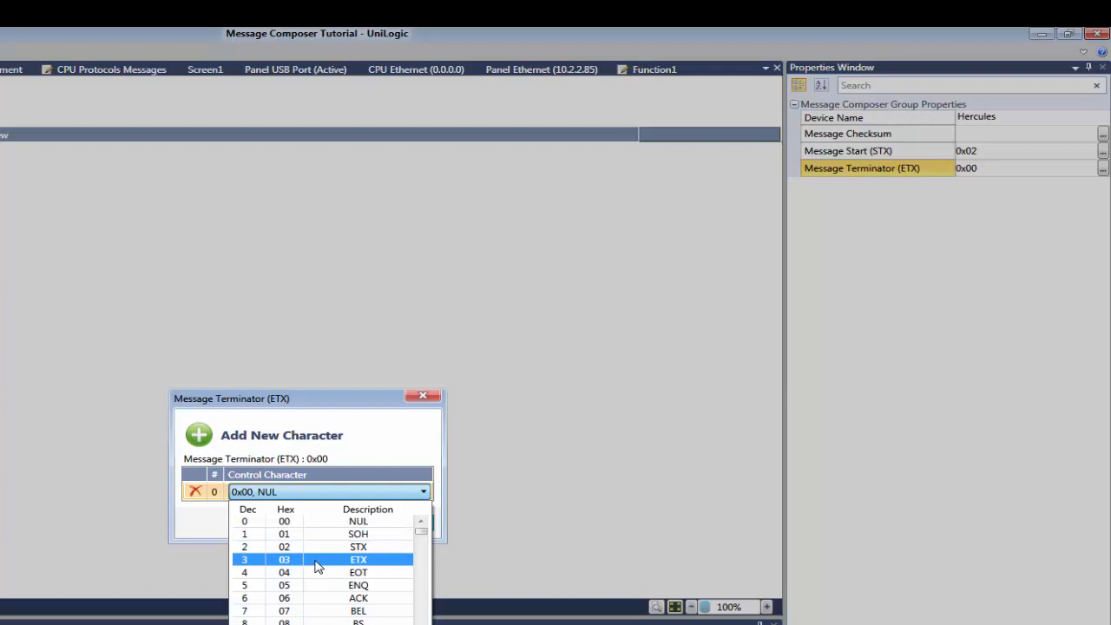
{"action": "left_click", "coordinate": [318, 566]}
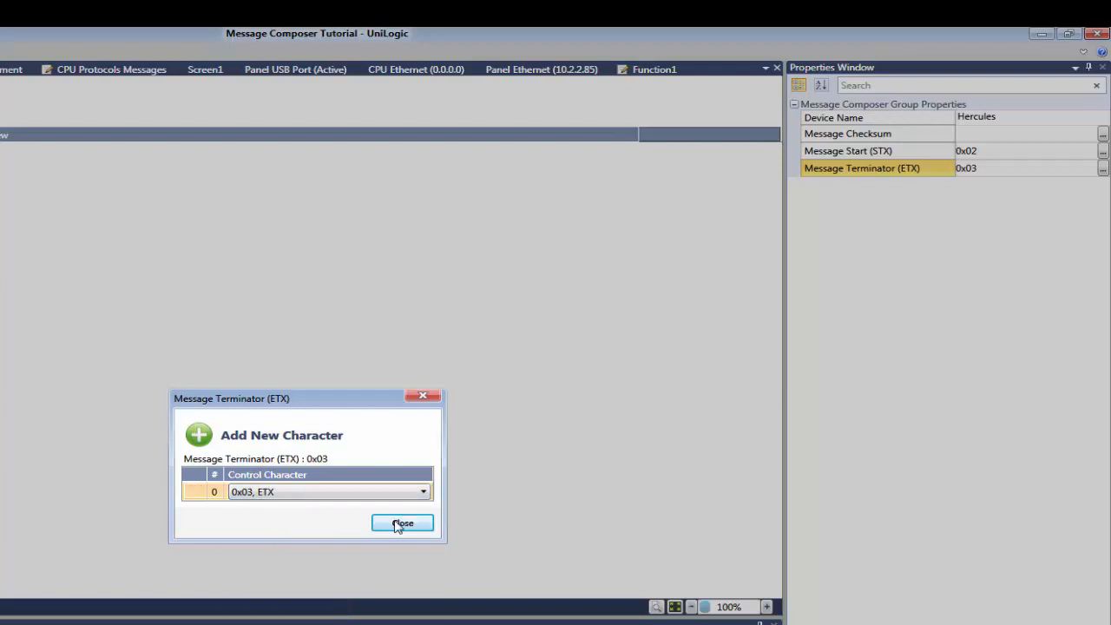
{"action": "left_click", "coordinate": [402, 523]}
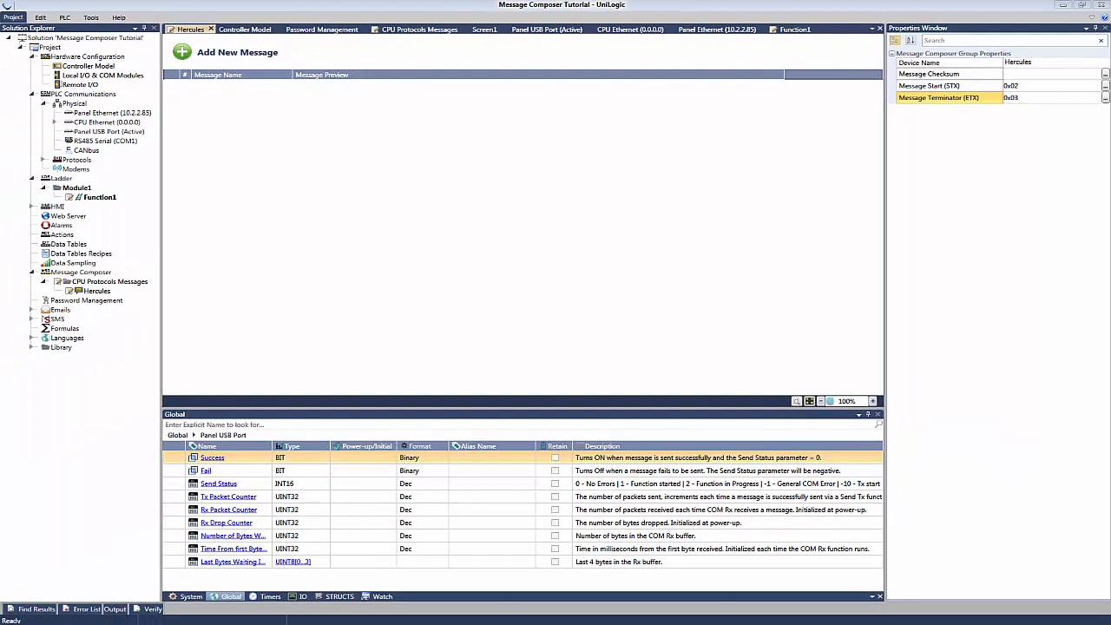
Add a new message to the Hercules device and insert a Fixed Text element reading SP.
{"action": "left_click", "coordinate": [205, 55]}
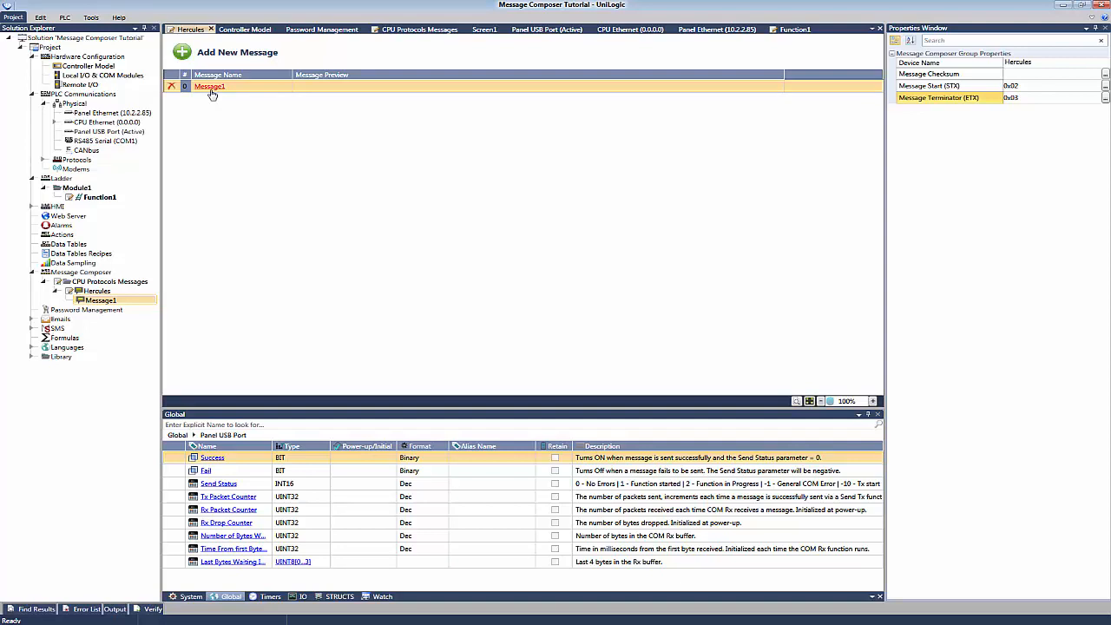
{"action": "left_click", "coordinate": [210, 87]}
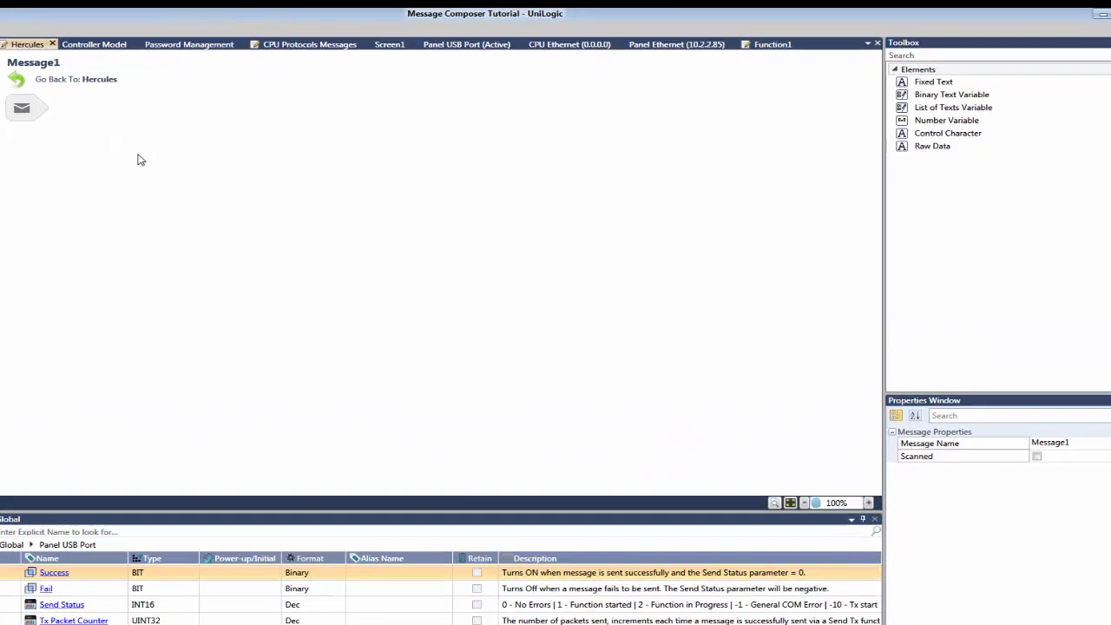
{"action": "left_click_drag", "start_coordinate": [933, 84], "coordinate": [42, 100]}
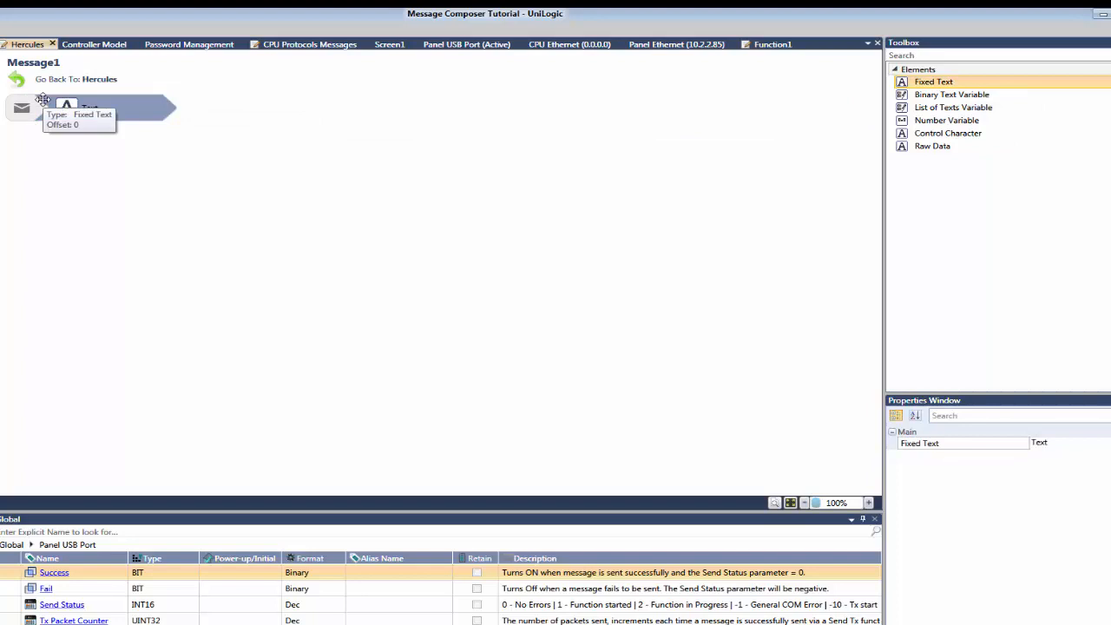
{"action": "left_click", "coordinate": [1037, 446]}
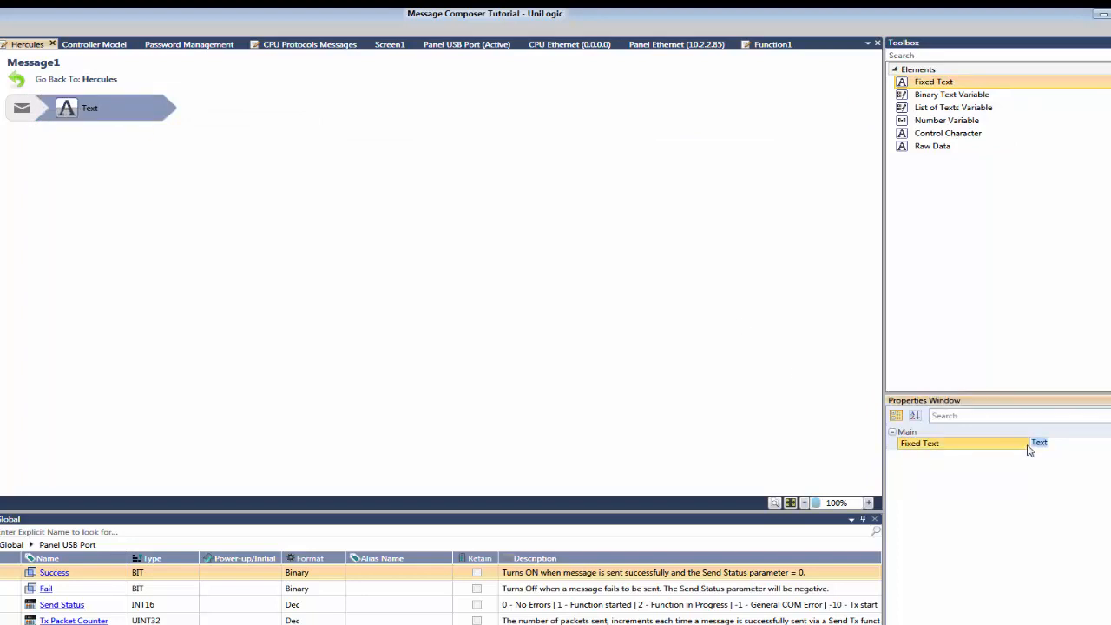
{"action": "type", "text": "SP"}
{"action": "left_click", "coordinate": [342, 303]}
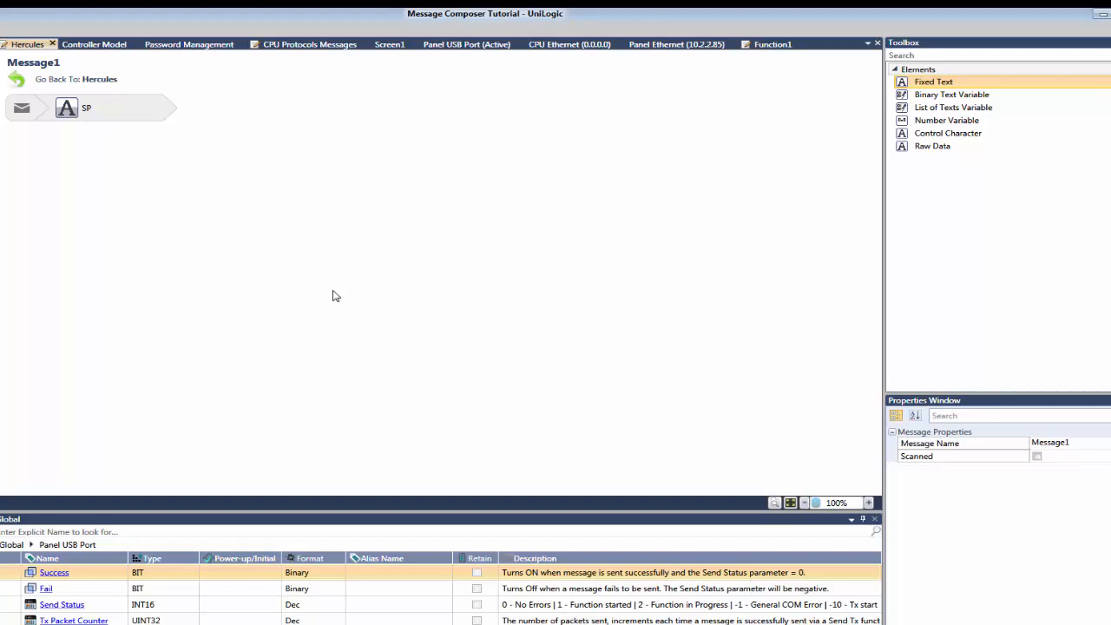
Insert a Number Variable element after the SP text and link it to the Value to Send data tag.
{"action": "left_click", "coordinate": [109, 108]}
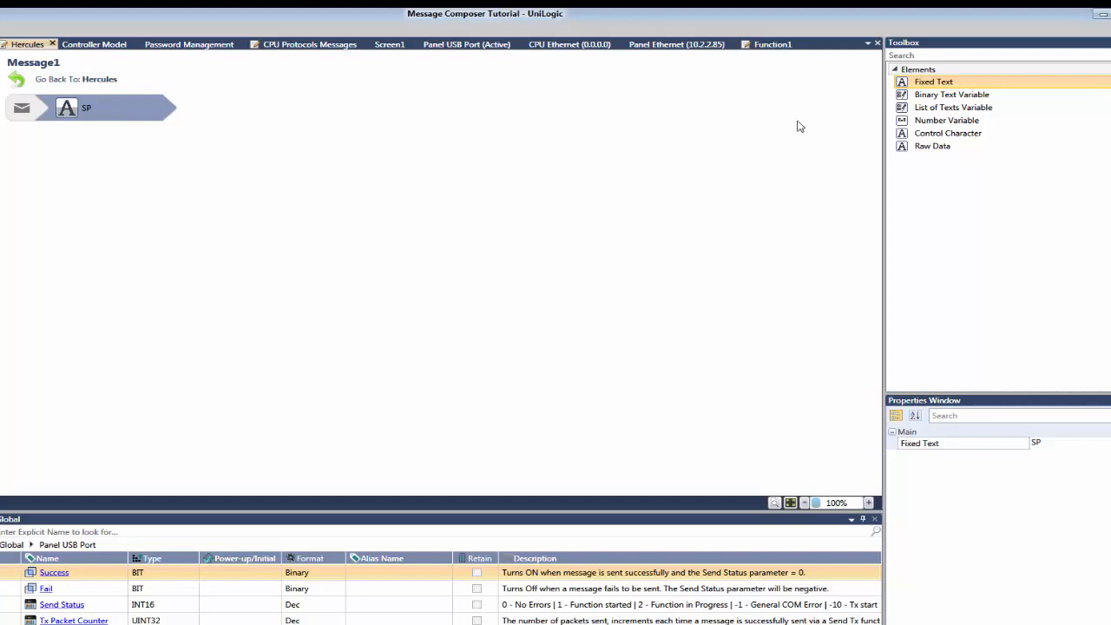
{"action": "left_click", "coordinate": [931, 127]}
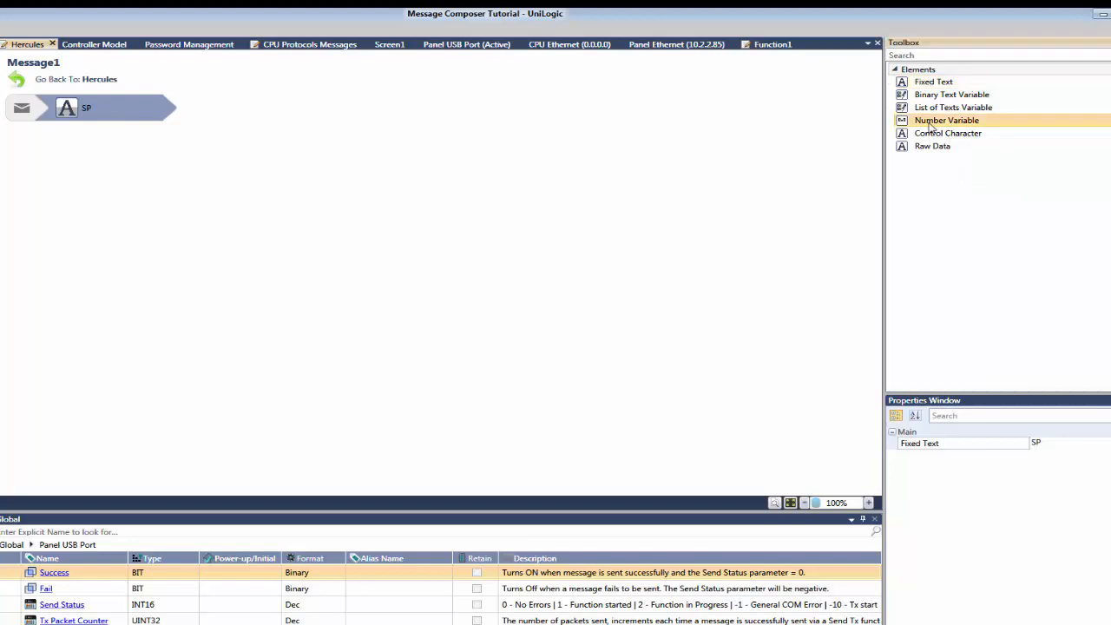
{"action": "left_click_drag", "start_coordinate": [930, 127], "coordinate": [179, 112]}
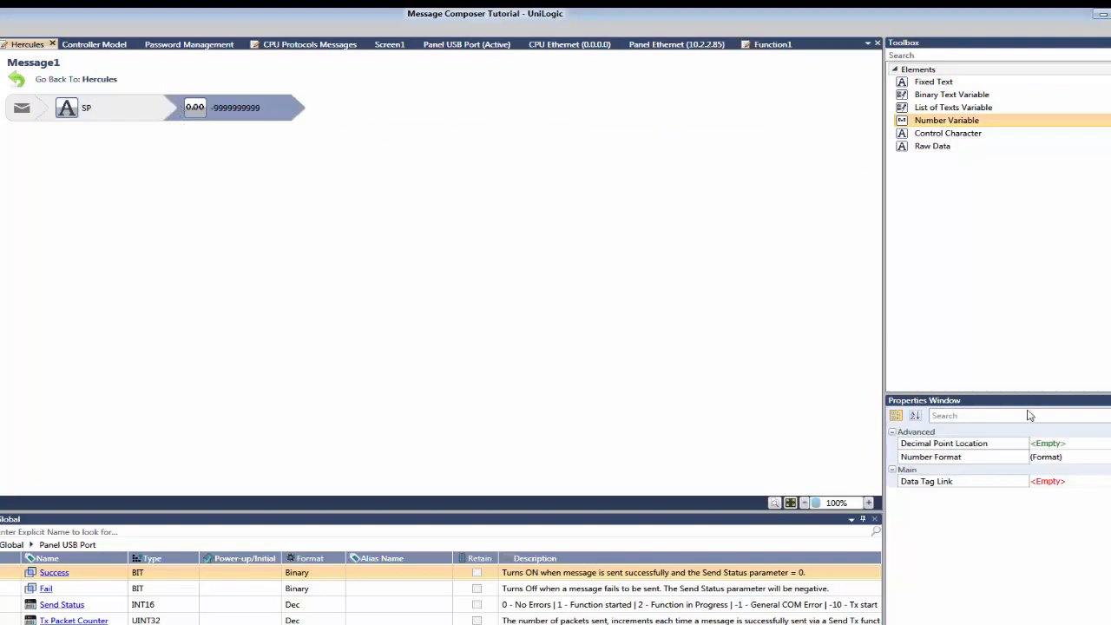
{"action": "left_click", "coordinate": [1048, 481]}
{"action": "left_click", "coordinate": [1049, 481]}
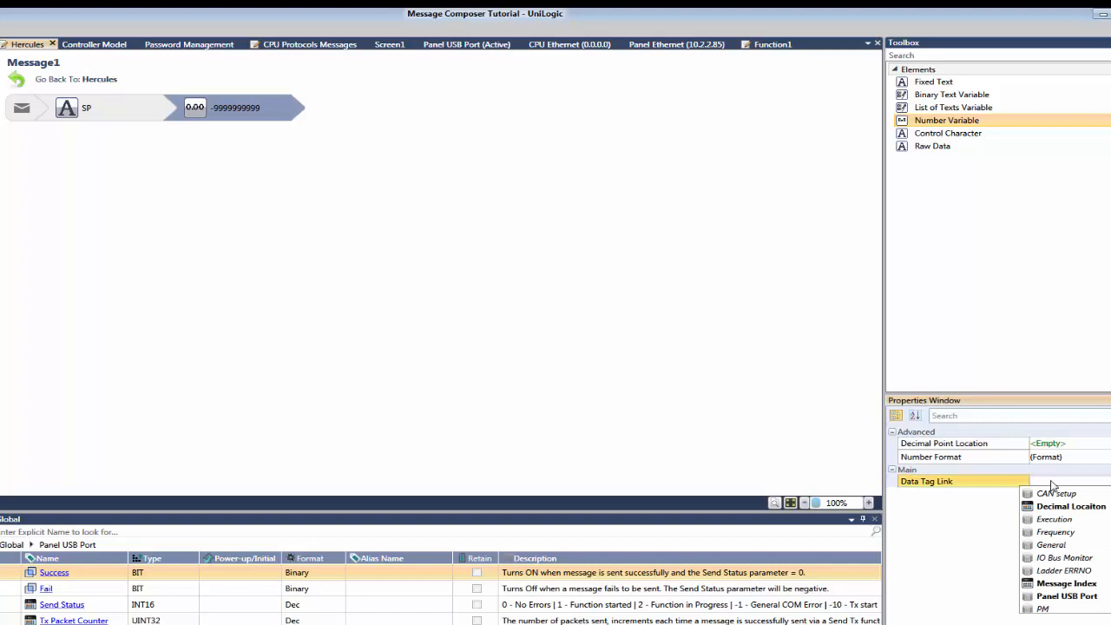
{"action": "scroll", "coordinate": [1055, 512], "scroll_direction": "down", "scroll_amount": 2}
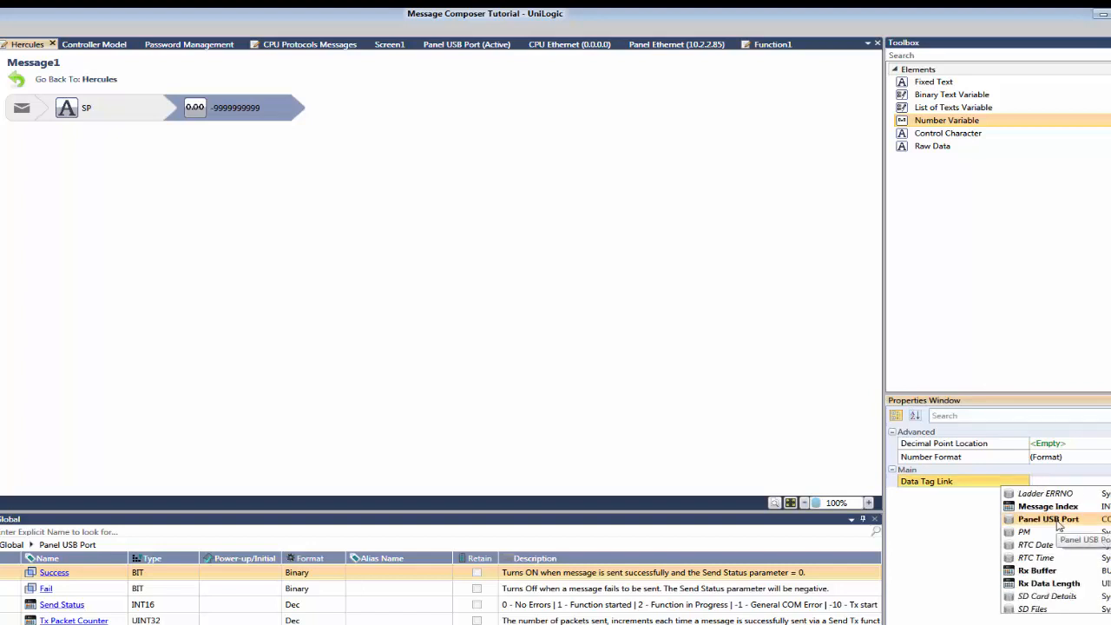
{"action": "scroll", "coordinate": [1059, 524], "scroll_direction": "down", "scroll_amount": 2}
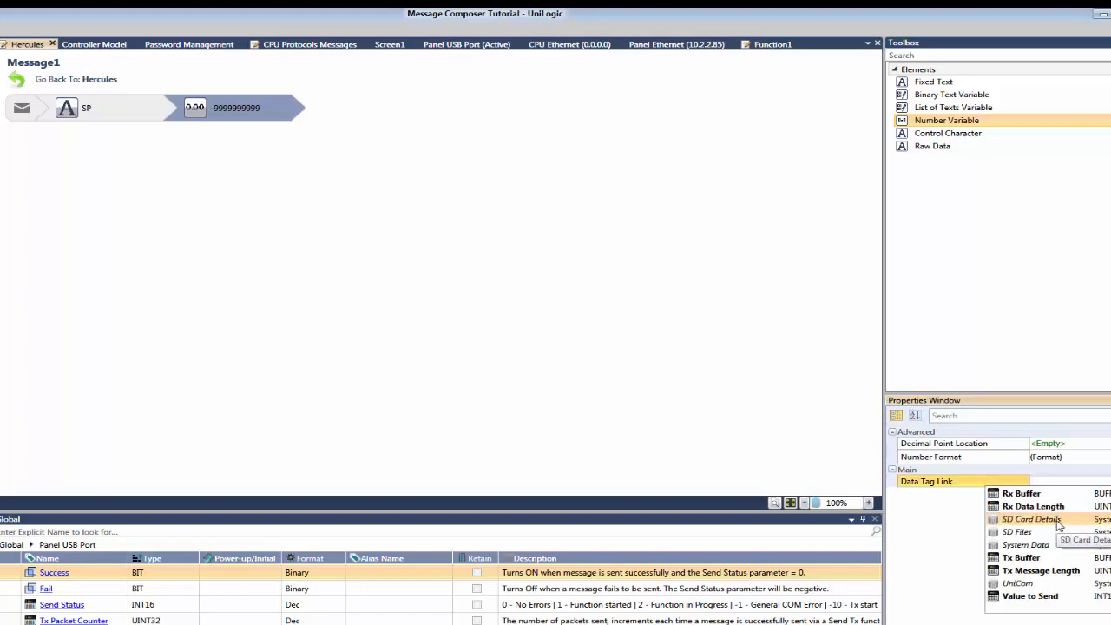
{"action": "left_click", "coordinate": [1029, 596]}
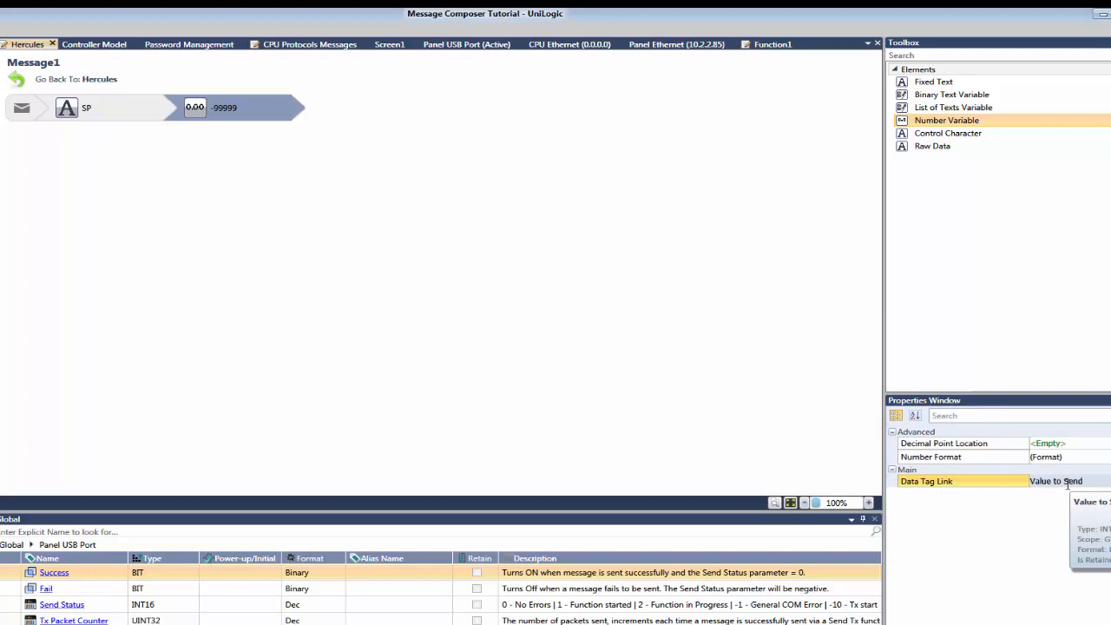
Link the number variable's decimal point location to the Decimal Locaiton tag and return to the Hercules message list.
{"action": "left_click", "coordinate": [1056, 442]}
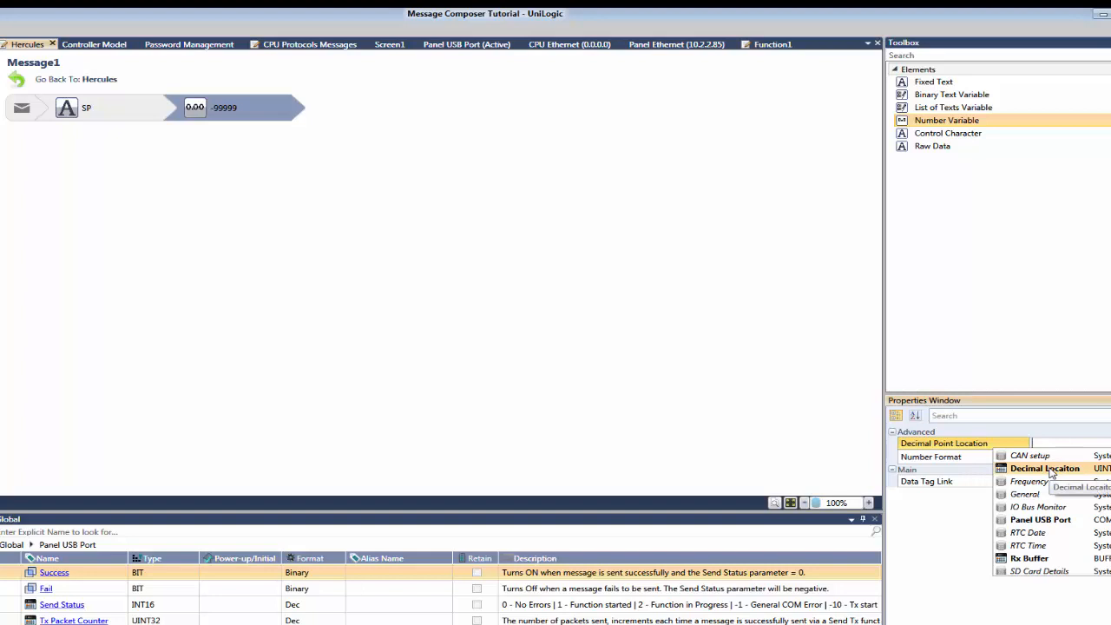
{"action": "left_click", "coordinate": [1050, 471]}
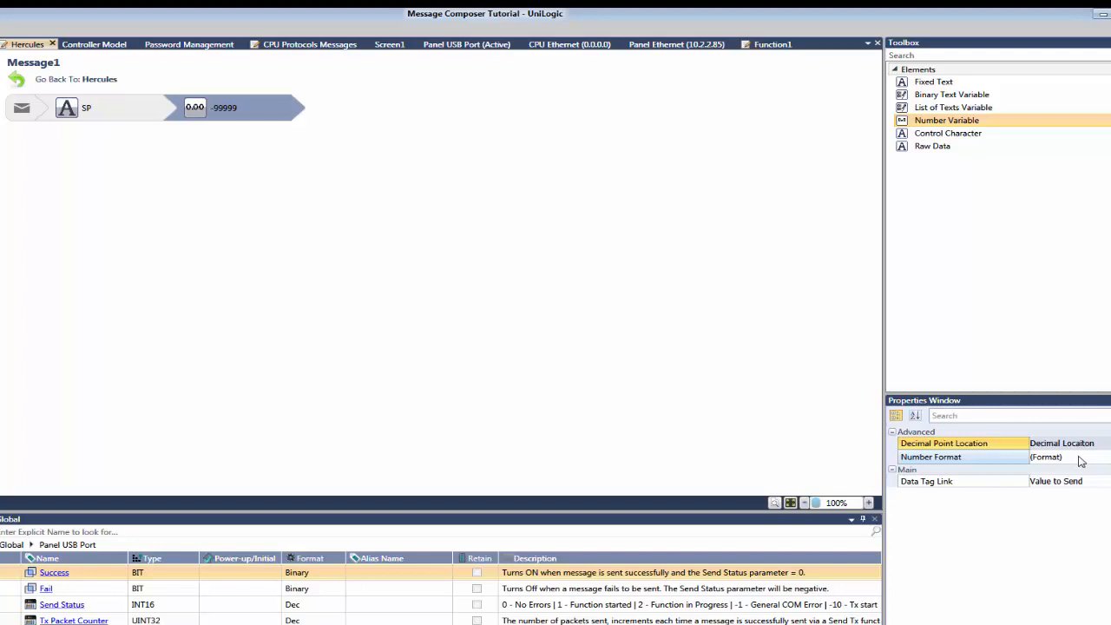
{"action": "left_click", "coordinate": [47, 87]}
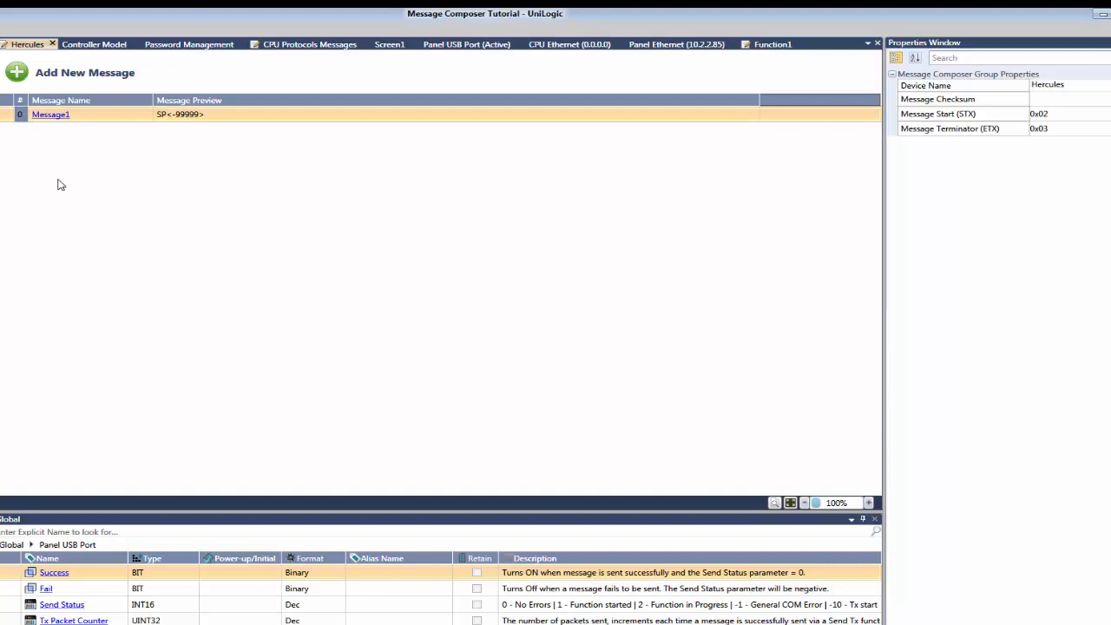
Add a second message to the Hercules device, open it, and enable its Scanned property.
{"action": "left_click", "coordinate": [19, 77]}
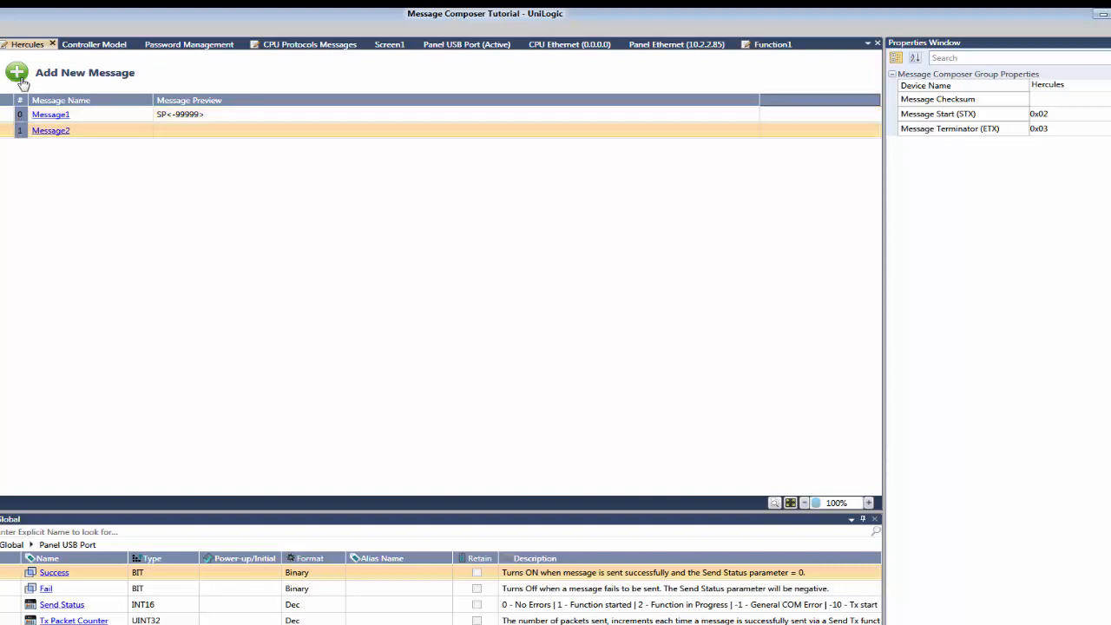
{"action": "left_click", "coordinate": [56, 132]}
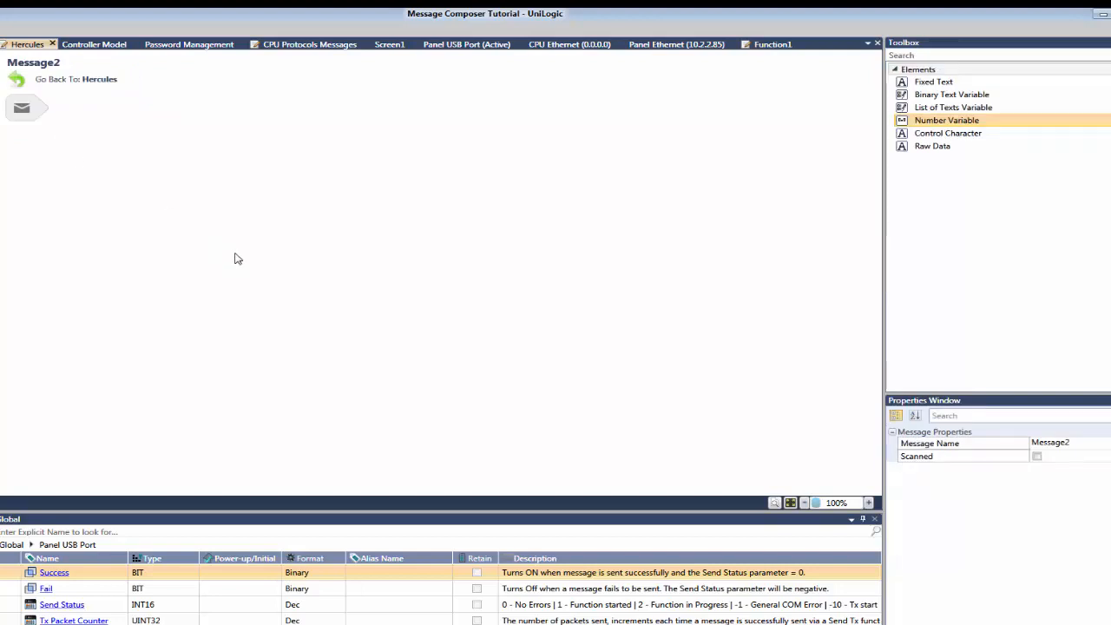
{"action": "left_click", "coordinate": [1038, 457]}
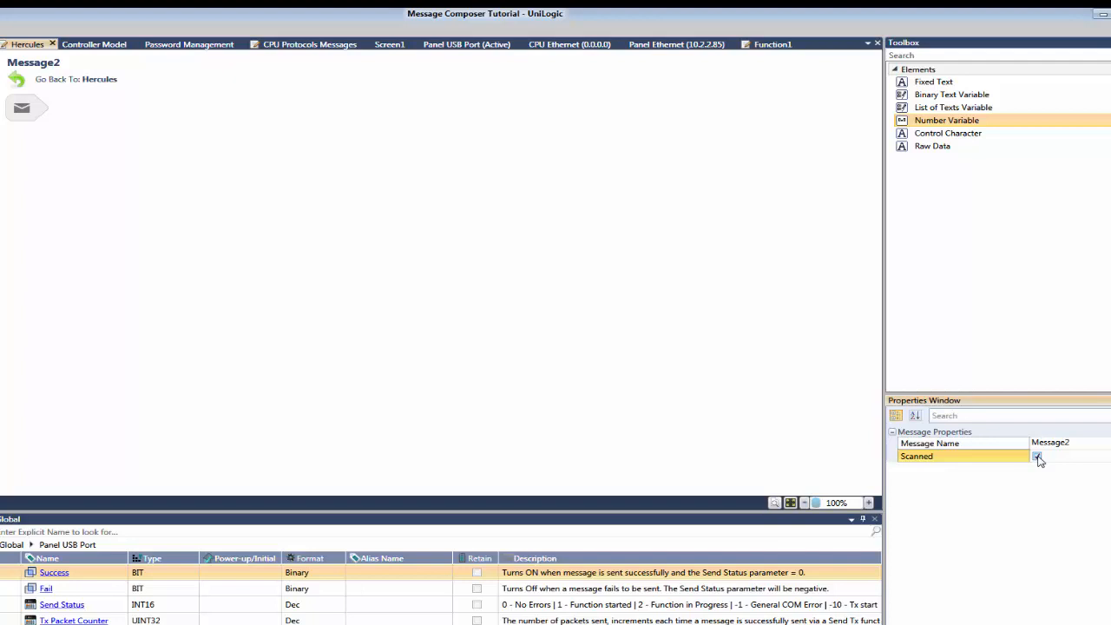
Insert a Fixed Text element reading O1 at the start of the second message.
{"action": "left_click_drag", "start_coordinate": [929, 82], "coordinate": [44, 106]}
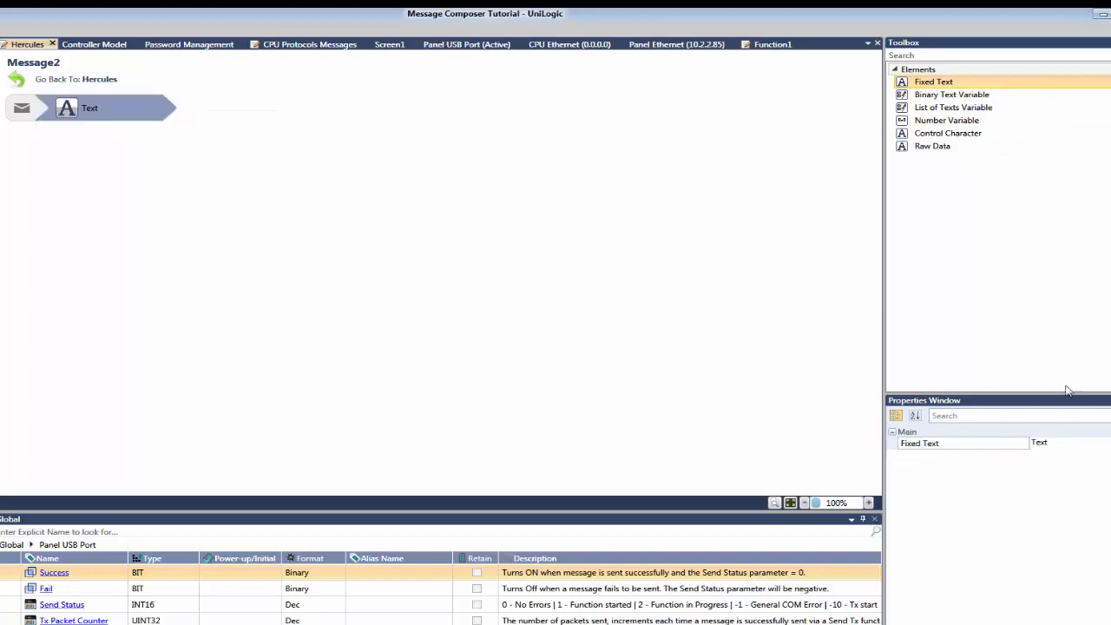
{"action": "left_click", "coordinate": [1014, 445]}
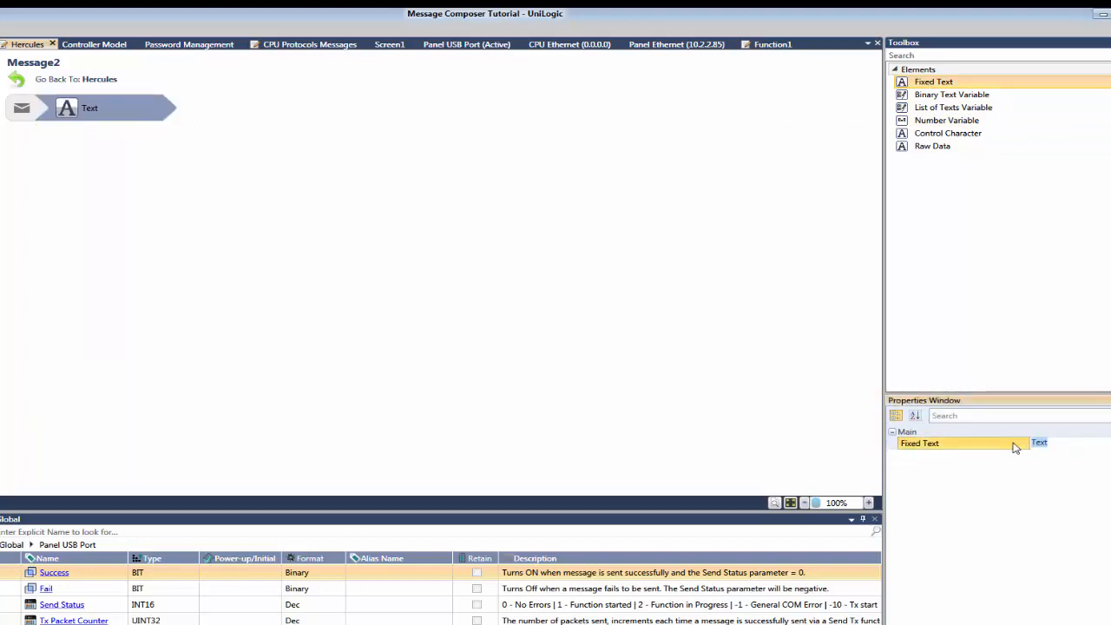
{"action": "type", "text": "01"}
{"action": "left_click", "coordinate": [233, 257]}
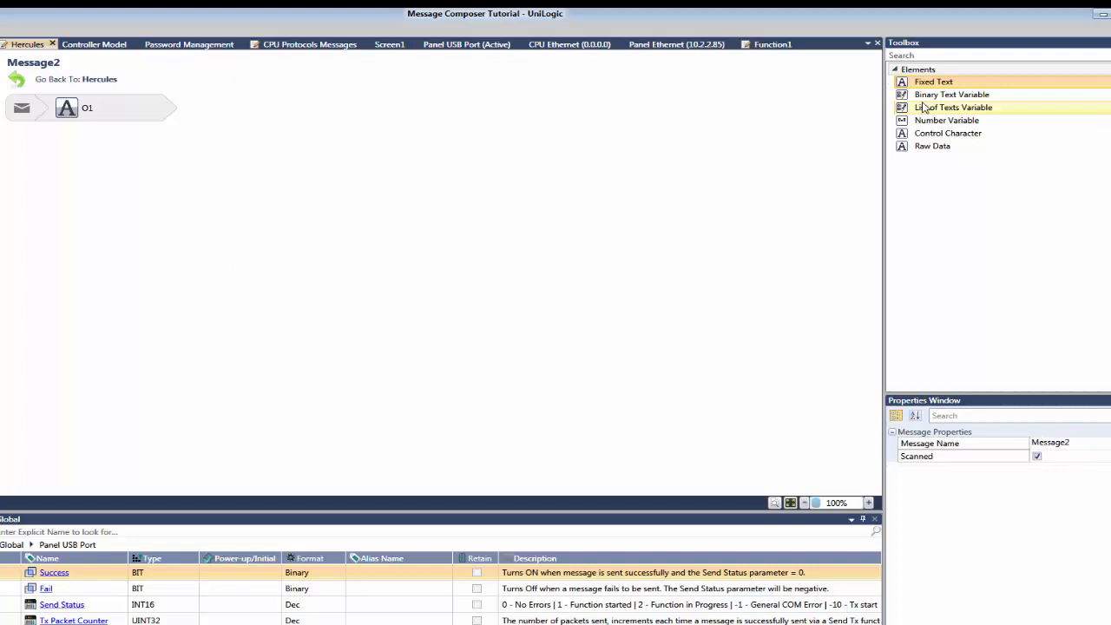
Insert a Binary Text Variable element after the O1 text and link it to the Received Bit data tag.
{"action": "left_click_drag", "start_coordinate": [924, 97], "coordinate": [189, 108]}
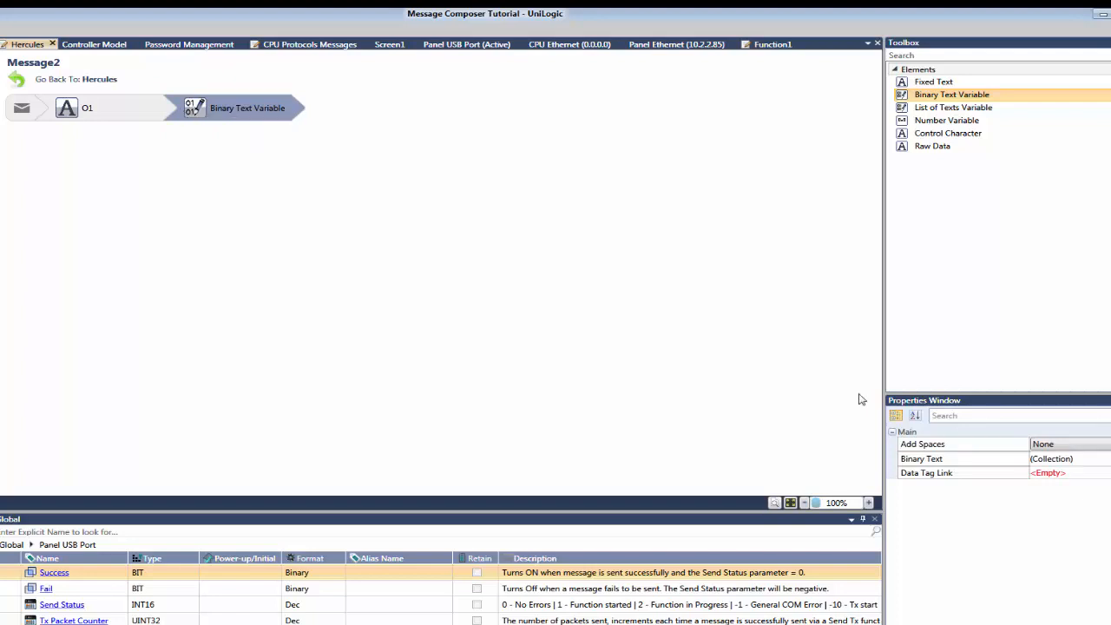
{"action": "left_click", "coordinate": [1057, 476]}
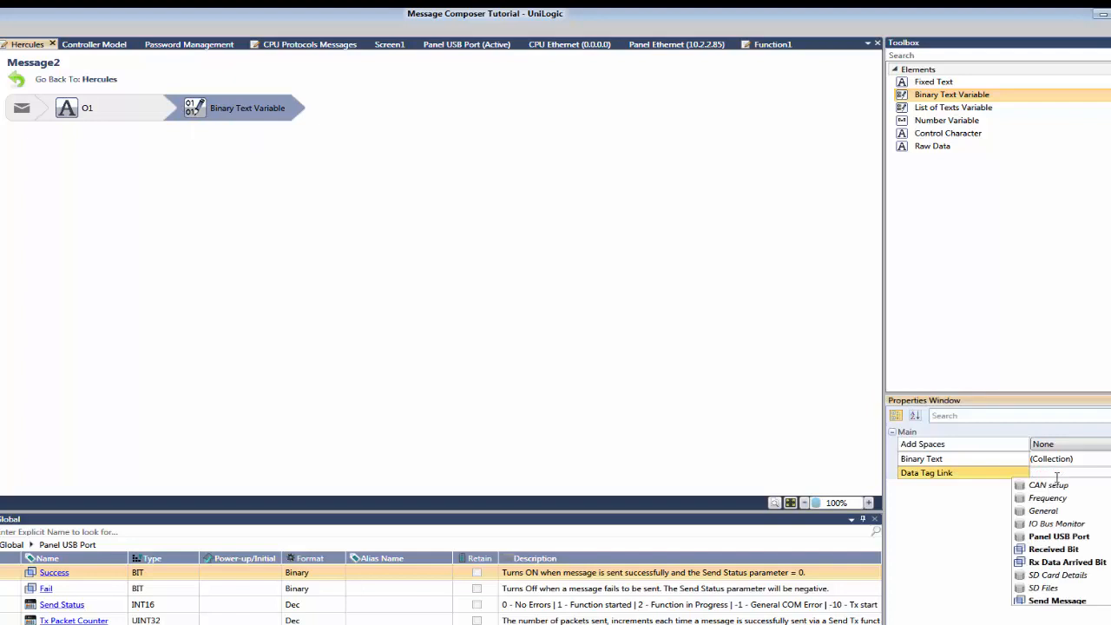
{"action": "left_click", "coordinate": [1056, 550]}
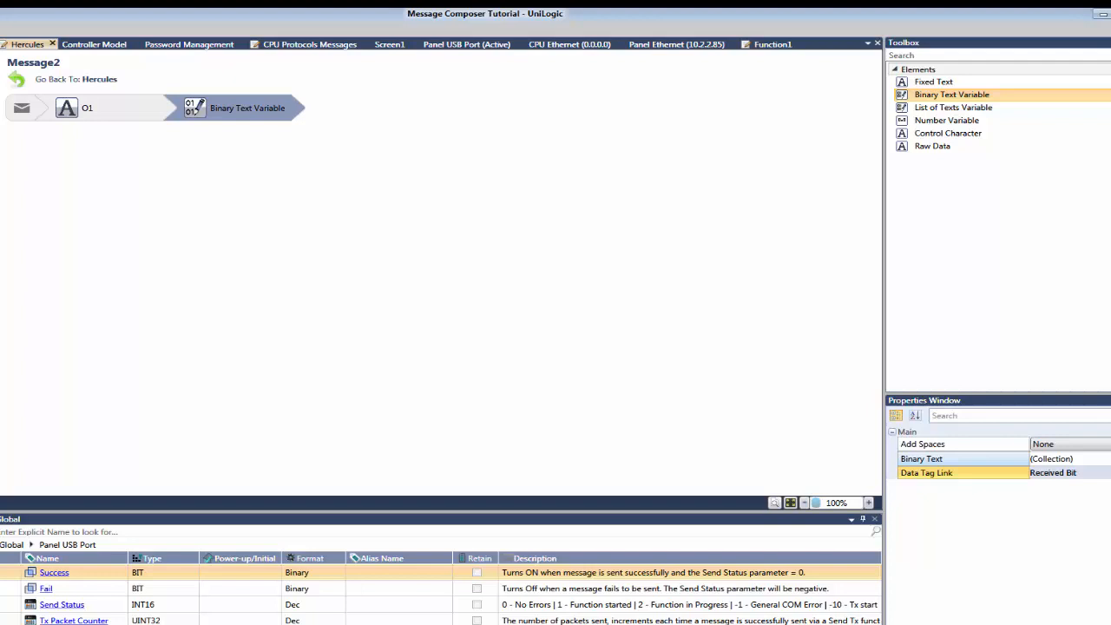
Set the binary text variable's item texts to Off for 0 and On for 1.
{"action": "left_click", "coordinate": [1108, 458]}
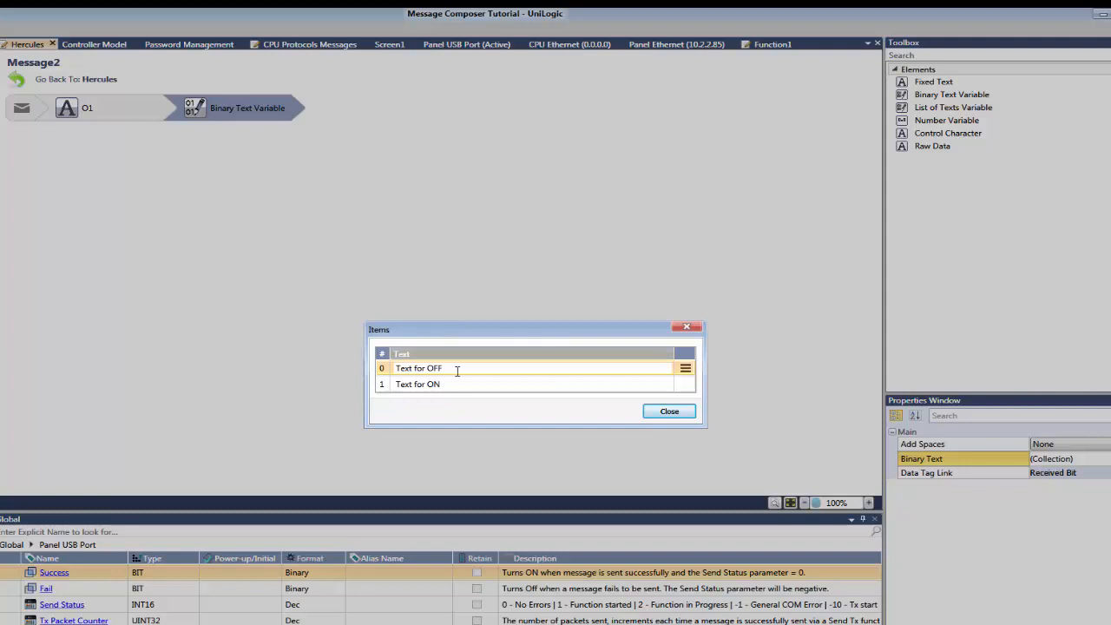
{"action": "left_click", "coordinate": [421, 368]}
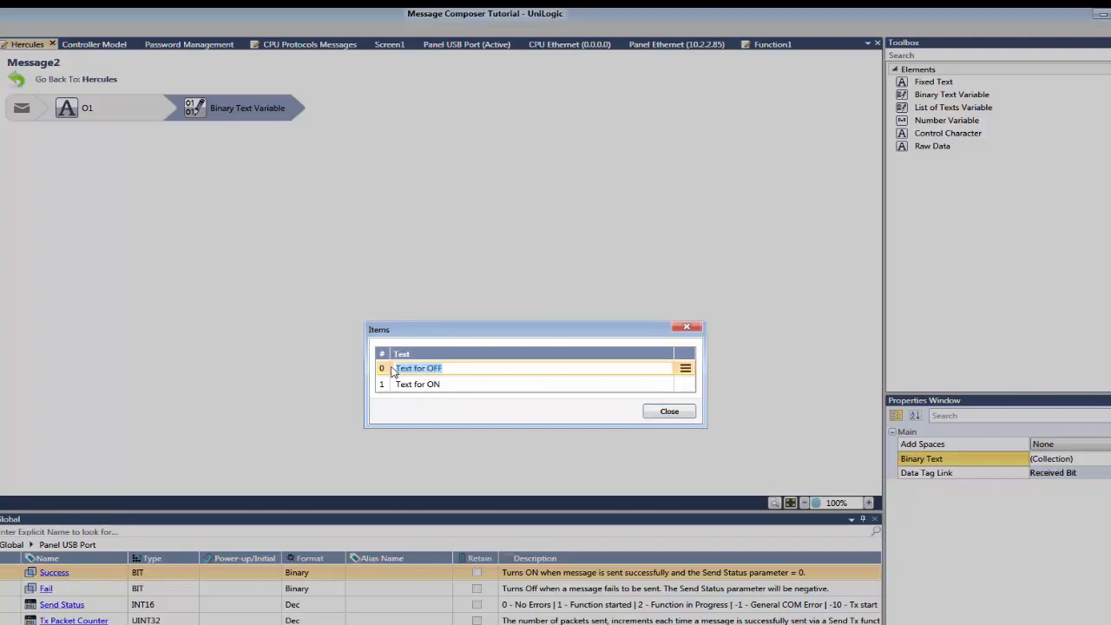
{"action": "type", "text": "Off"}
{"action": "left_click", "coordinate": [450, 384]}
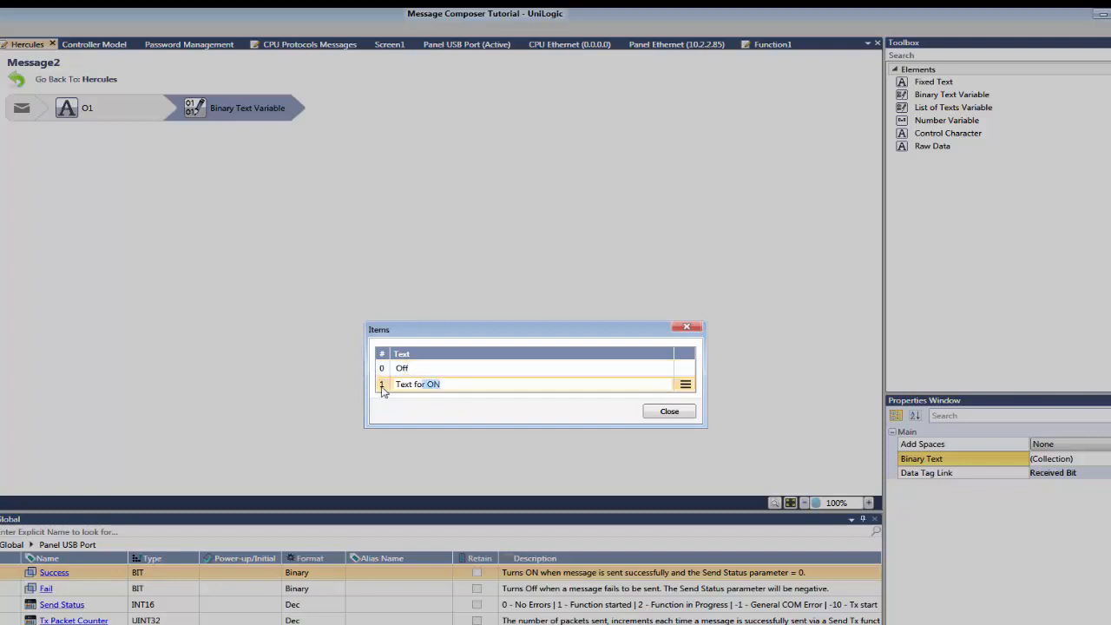
{"action": "type", "text": "On"}
{"action": "left_click", "coordinate": [684, 413]}
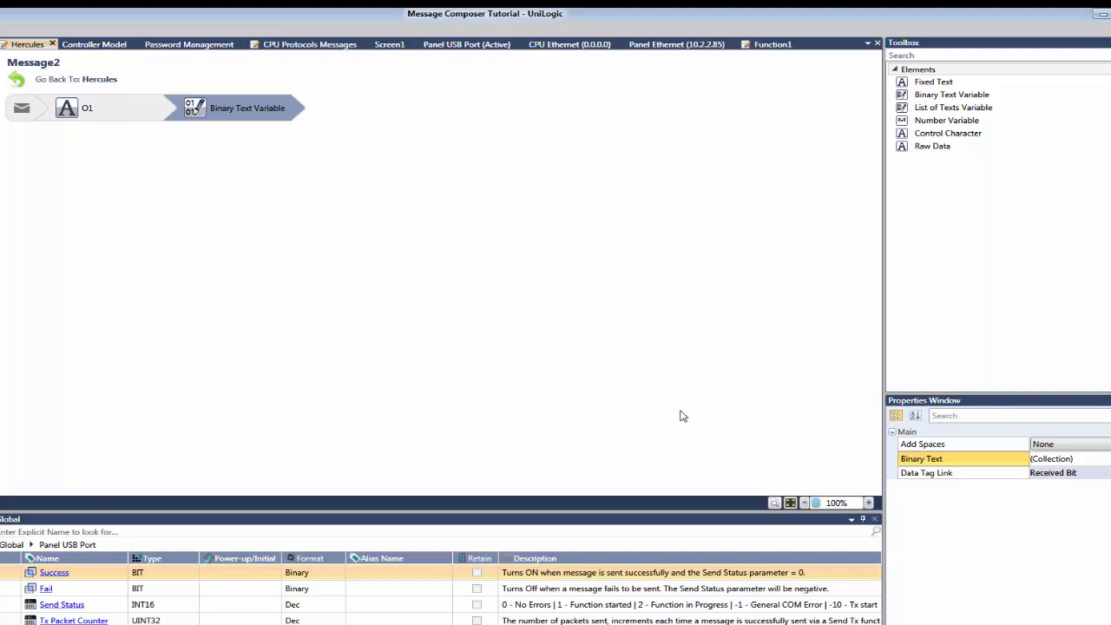
Insert a Control Character element after the binary text variable and set it to 0x0D, CR.
{"action": "left_click", "coordinate": [949, 136]}
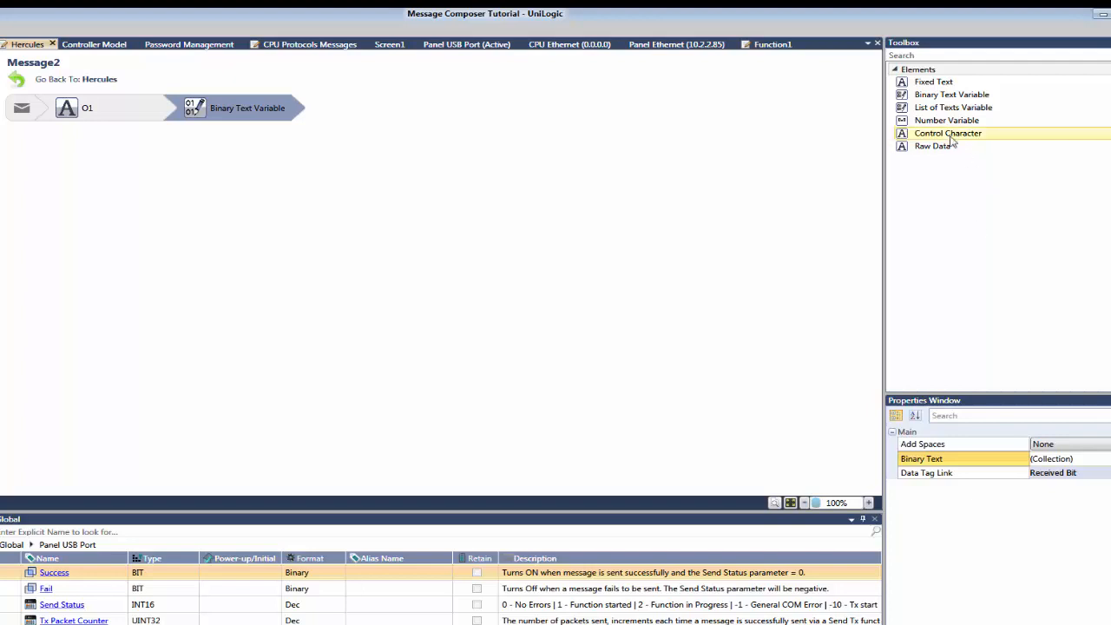
{"action": "left_click_drag", "start_coordinate": [950, 136], "coordinate": [313, 103]}
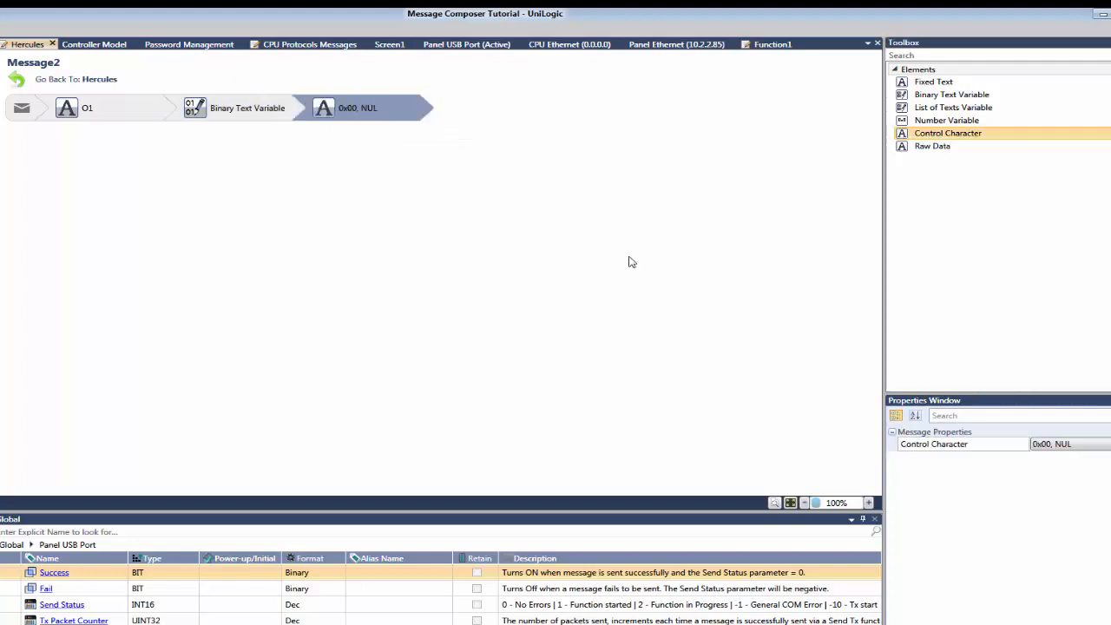
{"action": "left_click", "coordinate": [1047, 447]}
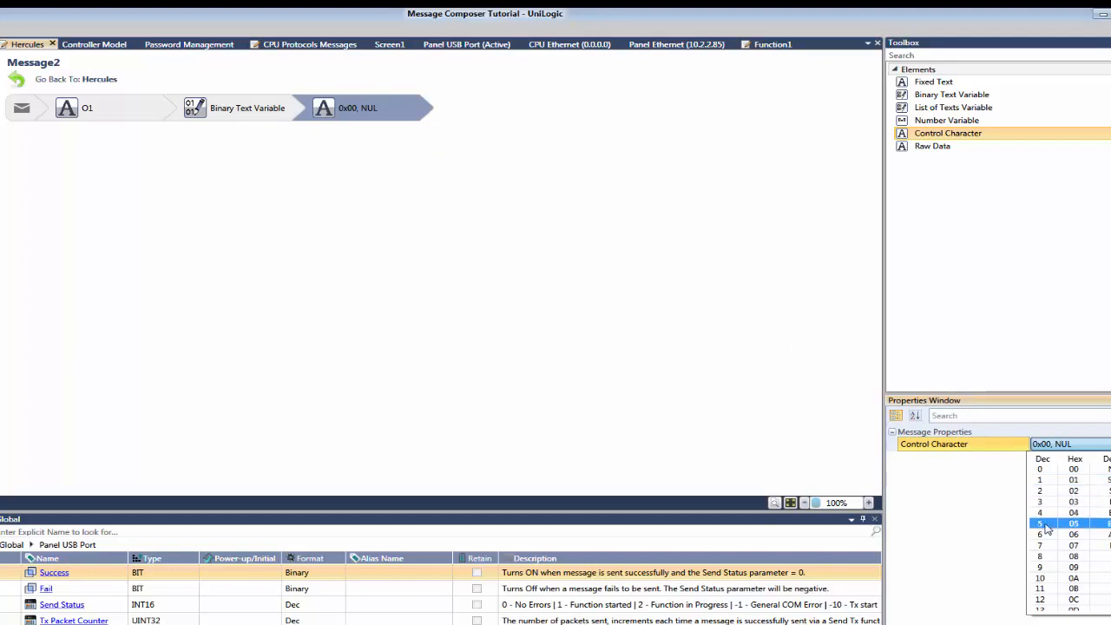
{"action": "scroll", "coordinate": [1048, 527], "scroll_direction": "down", "scroll_amount": 1}
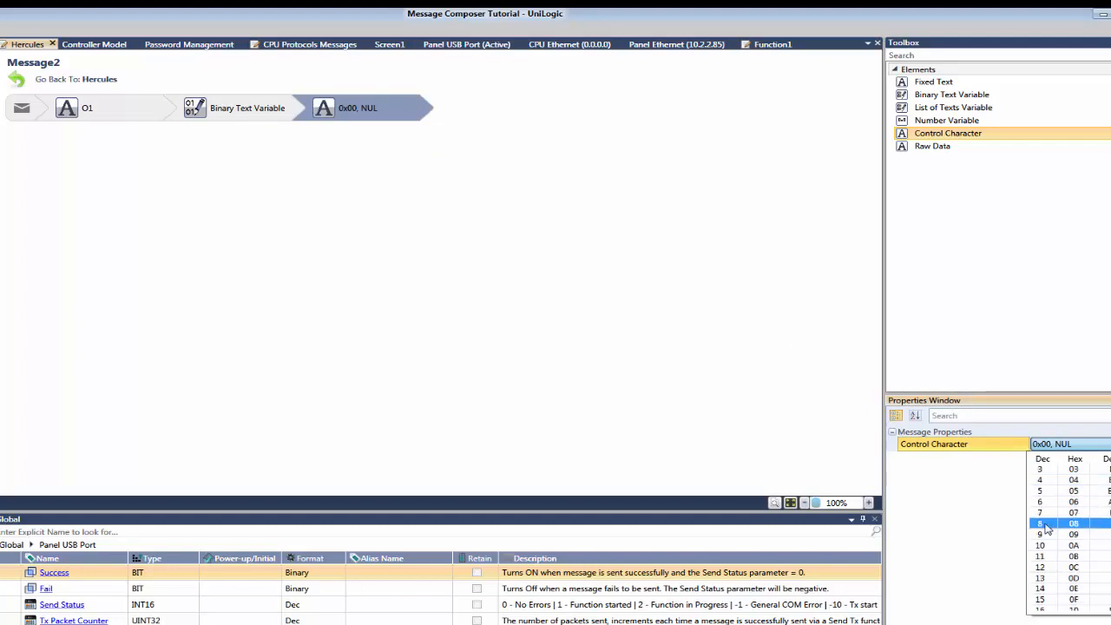
{"action": "left_click", "coordinate": [1066, 578]}
{"action": "left_click", "coordinate": [788, 194]}
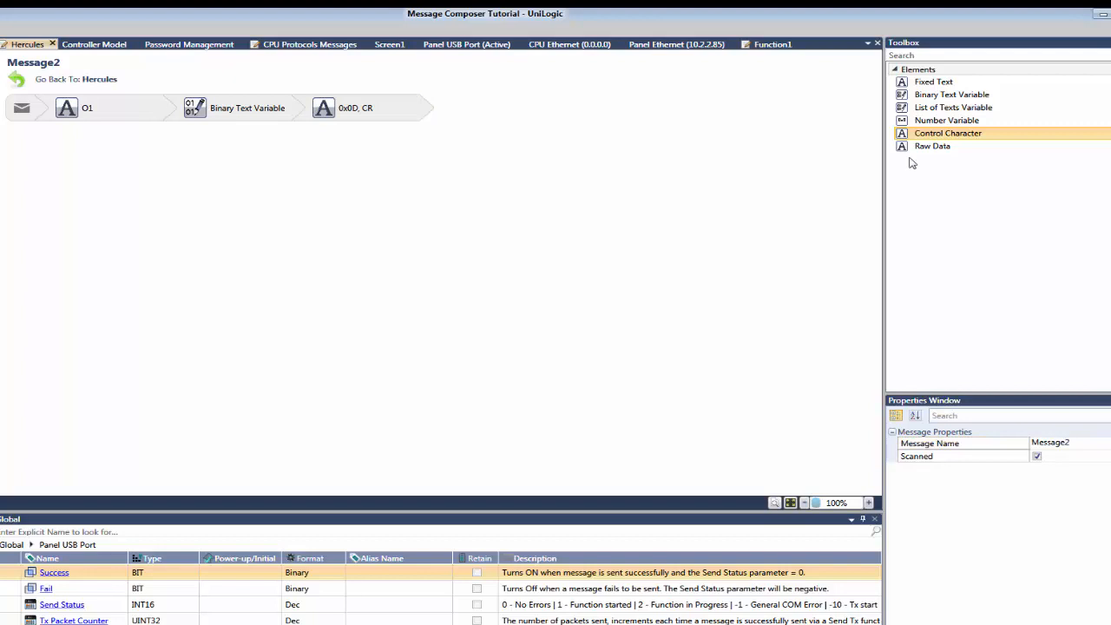
Append a second Control Character element set to 0x0A, LF, and return to the Hercules message list.
{"action": "left_click_drag", "start_coordinate": [929, 133], "coordinate": [423, 97]}
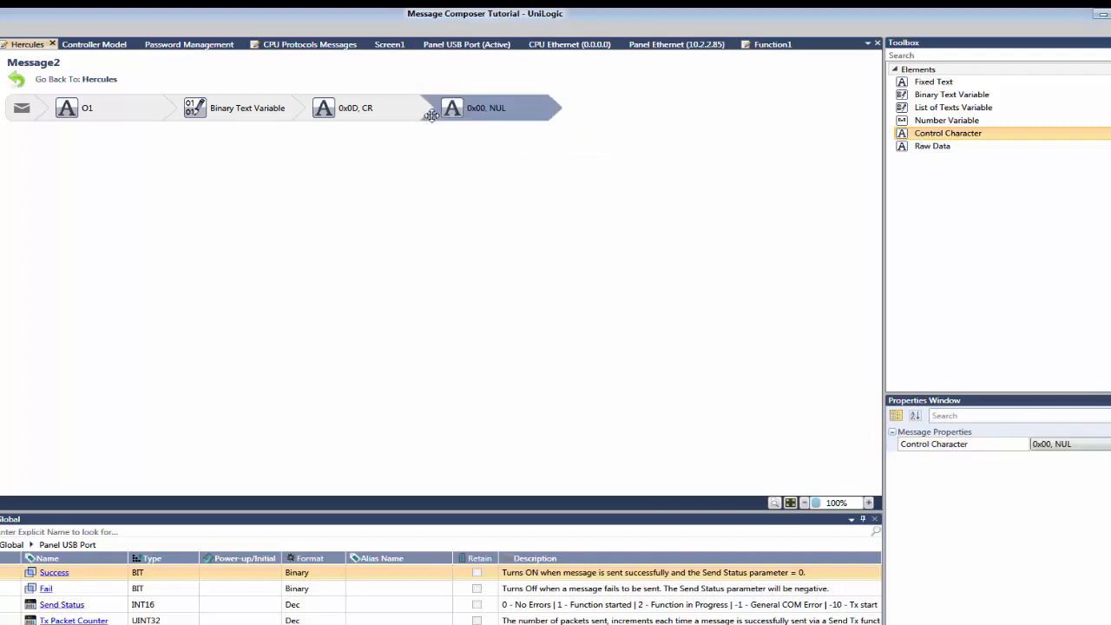
{"action": "left_click", "coordinate": [1091, 449]}
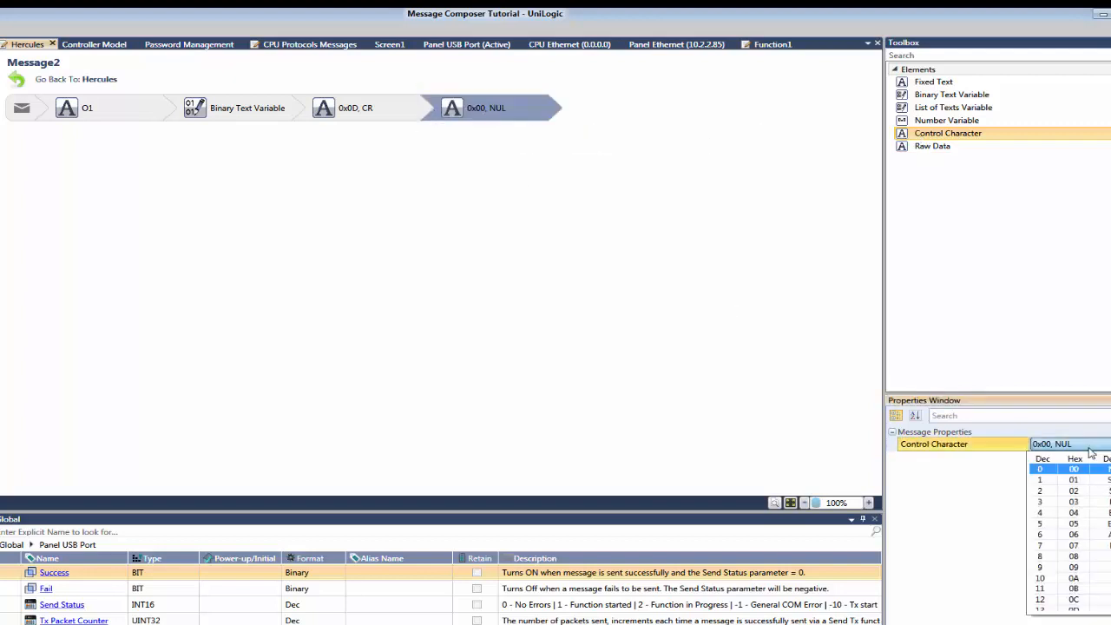
{"action": "left_click", "coordinate": [1076, 578]}
{"action": "left_click", "coordinate": [273, 208]}
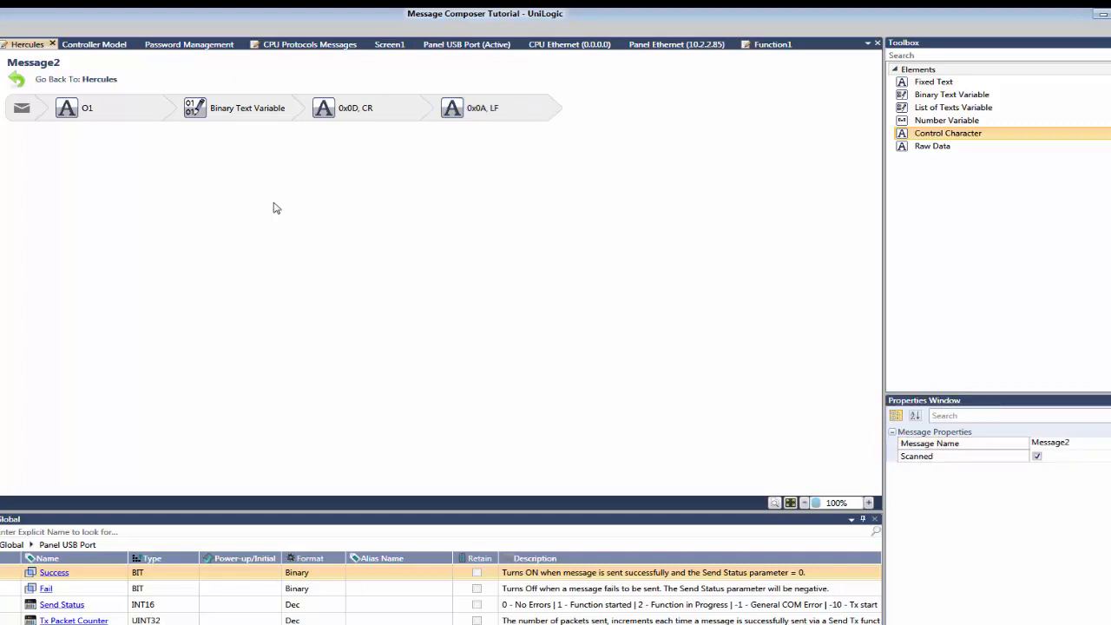
{"action": "left_click", "coordinate": [83, 81]}
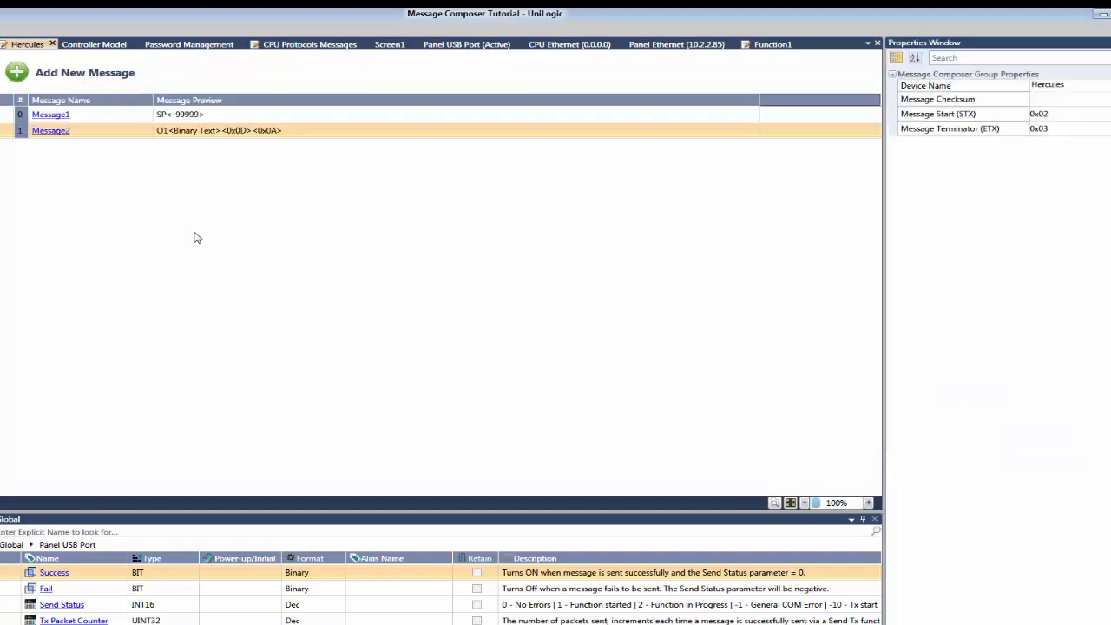